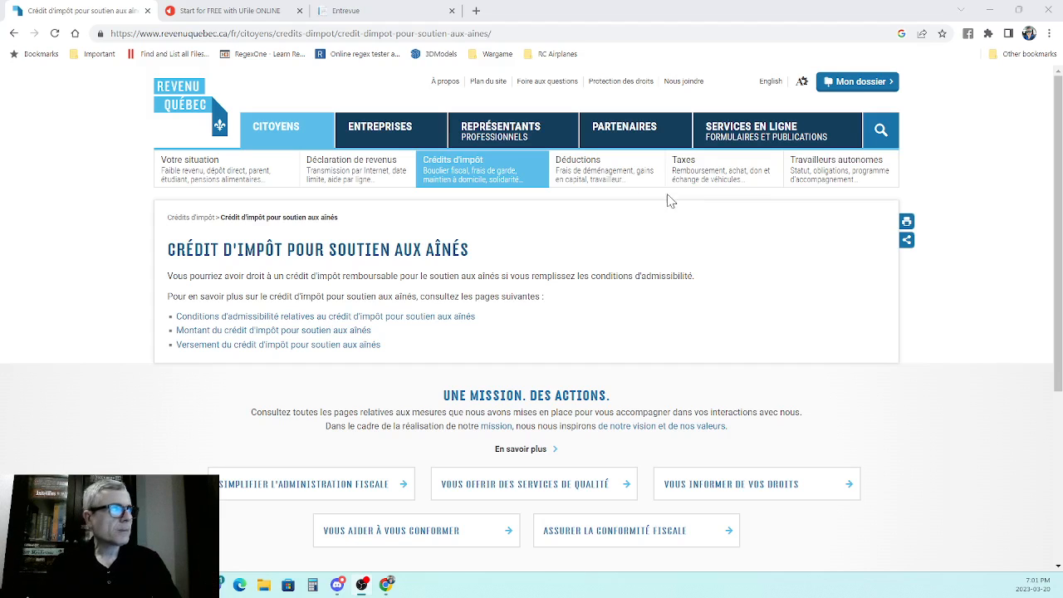
- Switch to the ImpôtExpert interview and review the family head's identification details and situation as of December 31, 2022
{"action": "left_click", "coordinate": [391, 20]}
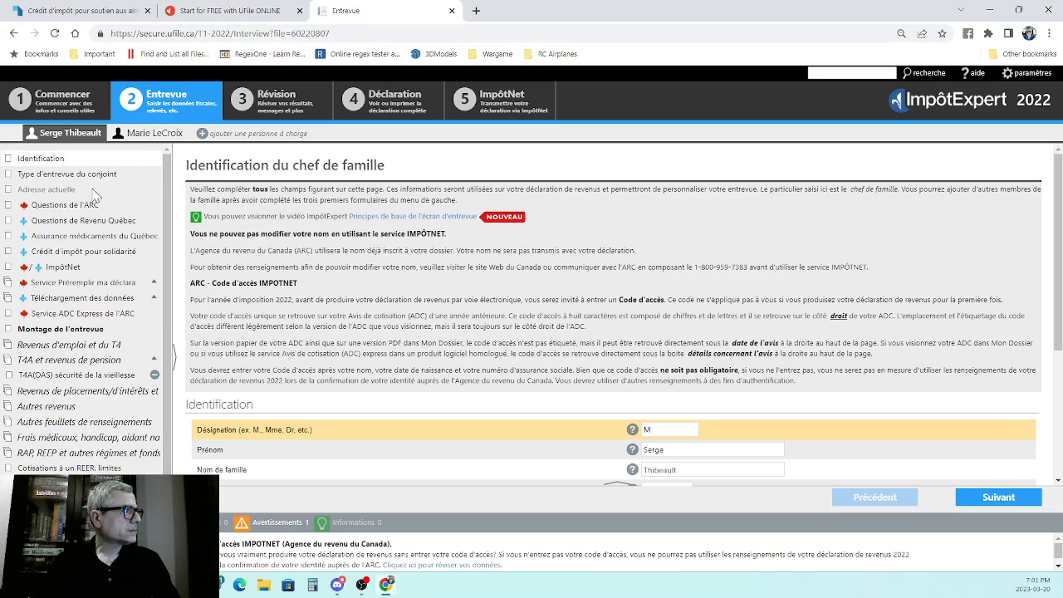
{"action": "scroll", "coordinate": [872, 174], "scroll_direction": "down", "scroll_amount": 3}
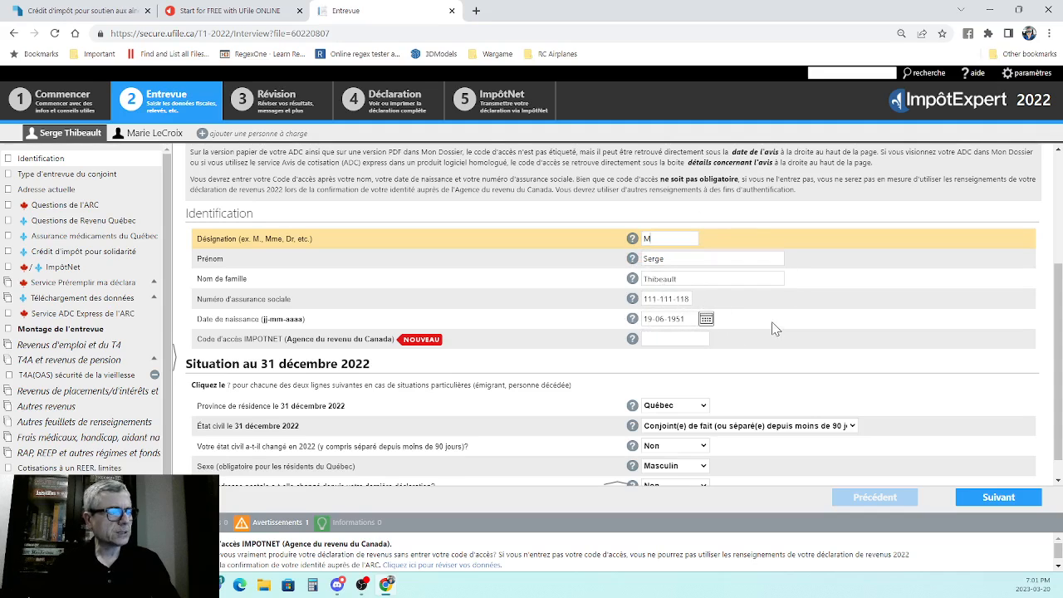
{"action": "scroll", "coordinate": [772, 328], "scroll_direction": "down", "scroll_amount": 1}
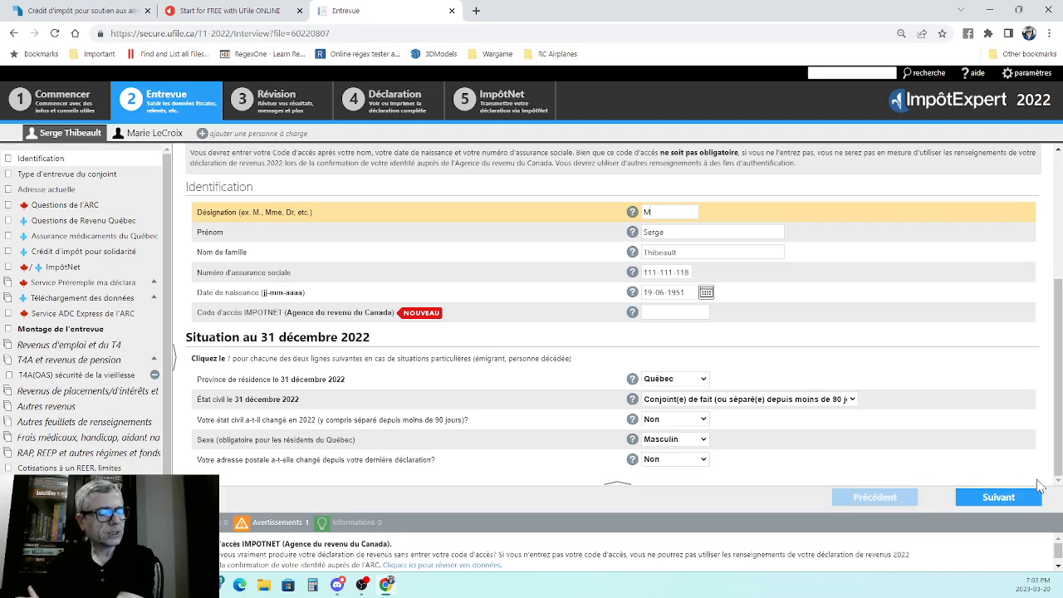
- Go to the spouse interview type page and check the available choices for the information supplied about the spouse
{"action": "left_click", "coordinate": [1001, 500]}
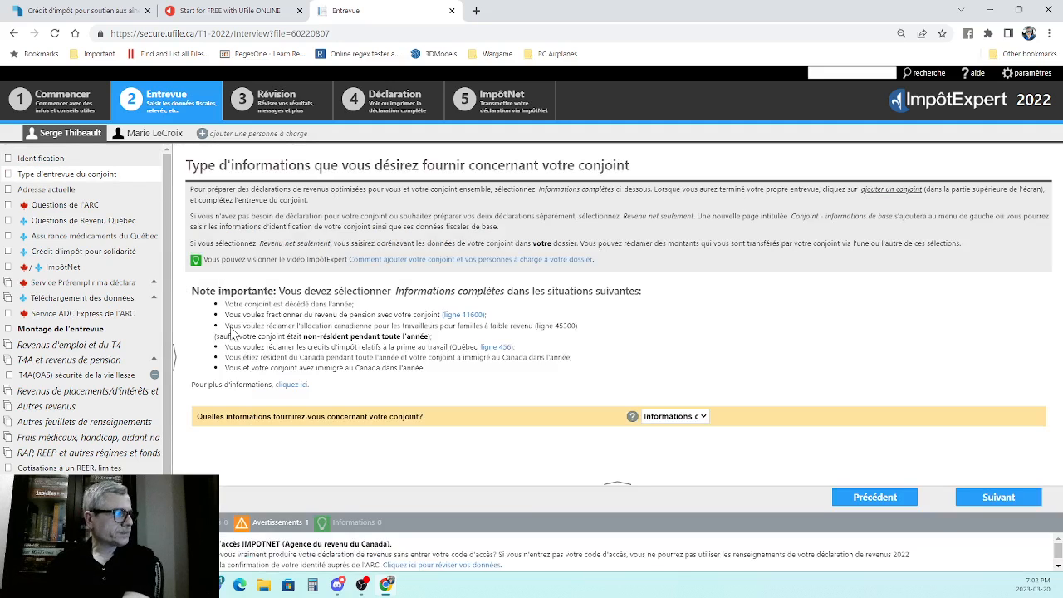
{"action": "left_click", "coordinate": [703, 417]}
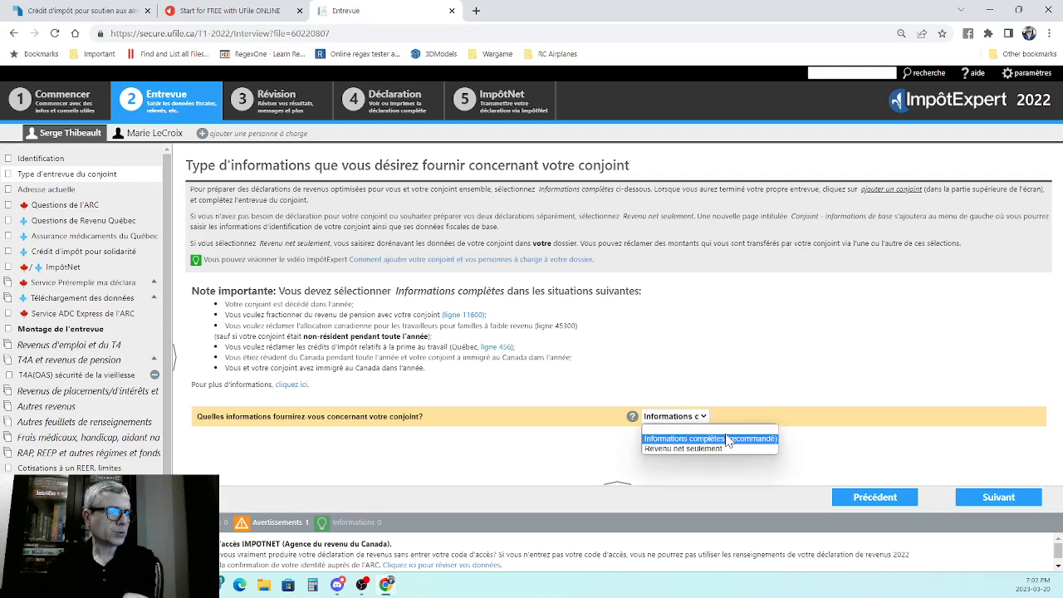
{"action": "left_click", "coordinate": [780, 402]}
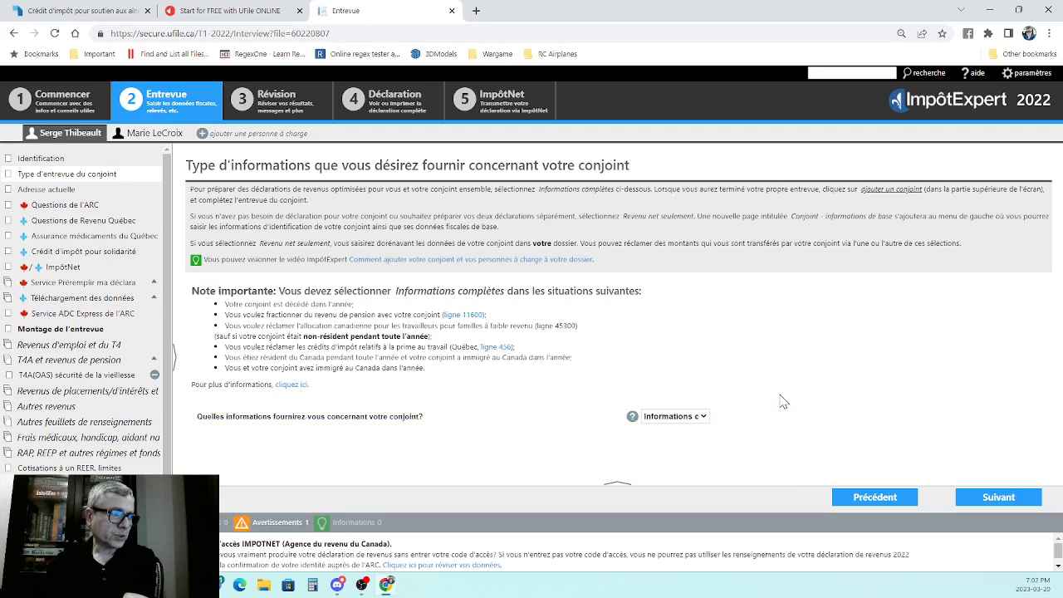
- Review the family head's mailing address, residence information and home phone number on the current address page
{"action": "left_click", "coordinate": [990, 496]}
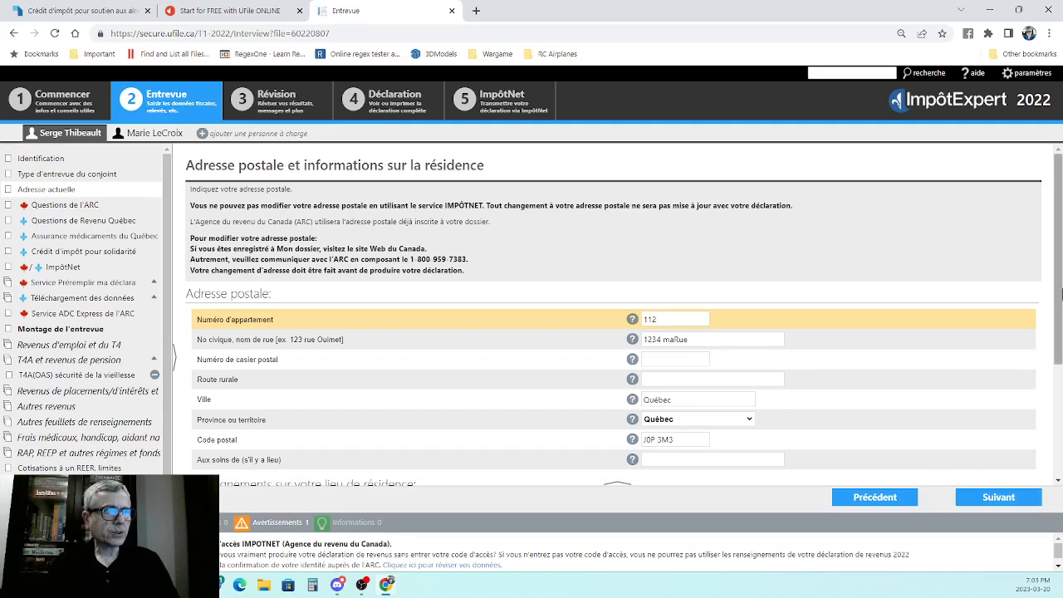
{"action": "scroll", "coordinate": [1060, 242], "scroll_direction": "down", "scroll_amount": 2}
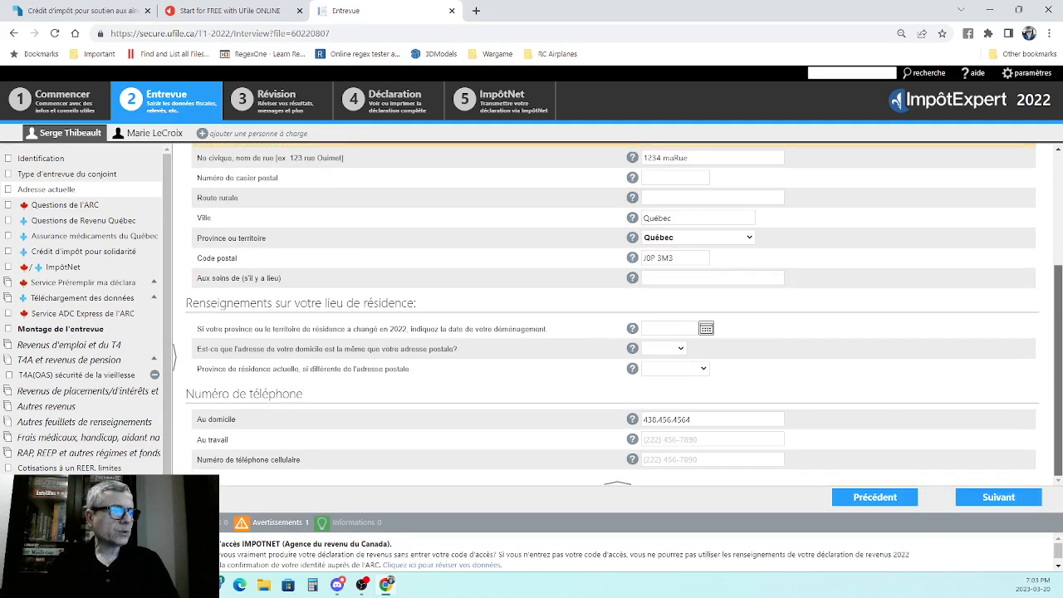
{"action": "left_click", "coordinate": [686, 416]}
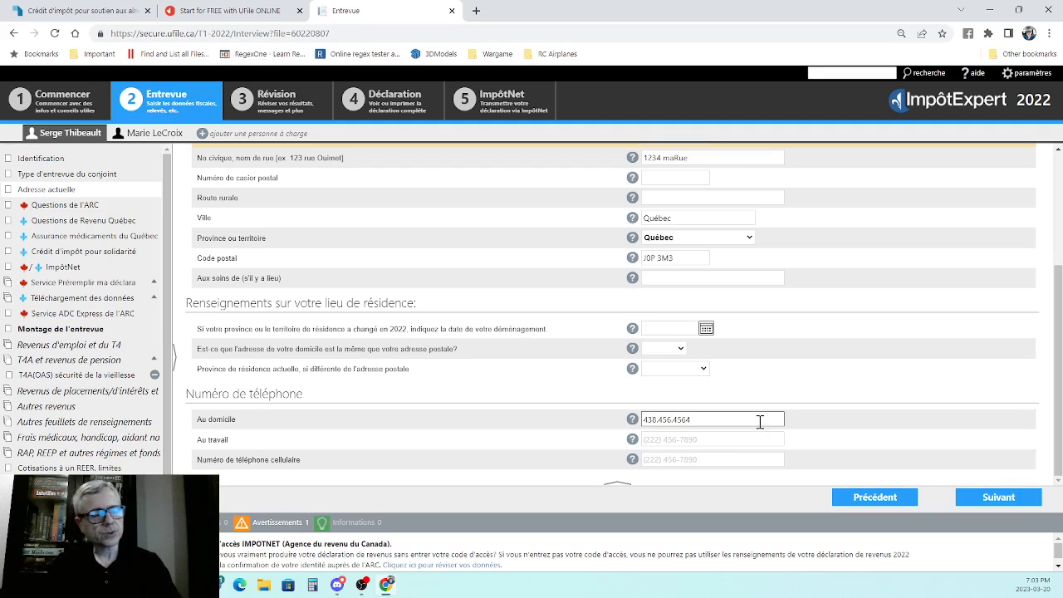
- Review the family head's ARC questions, including the Élections Canada answers and the email notice section
{"action": "left_click", "coordinate": [999, 498]}
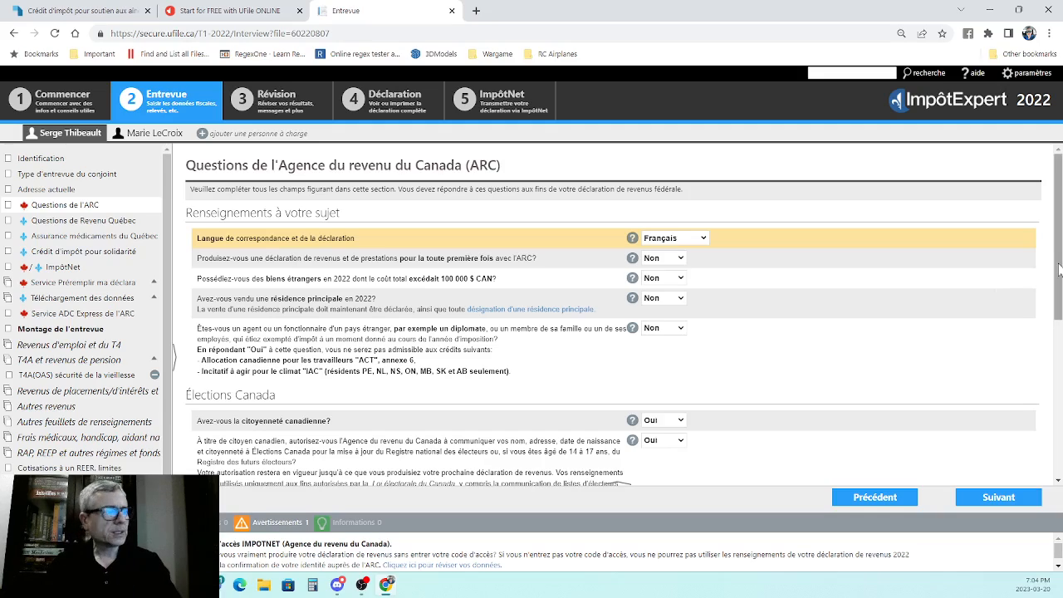
{"action": "scroll", "coordinate": [1058, 267], "scroll_direction": "down", "scroll_amount": 2}
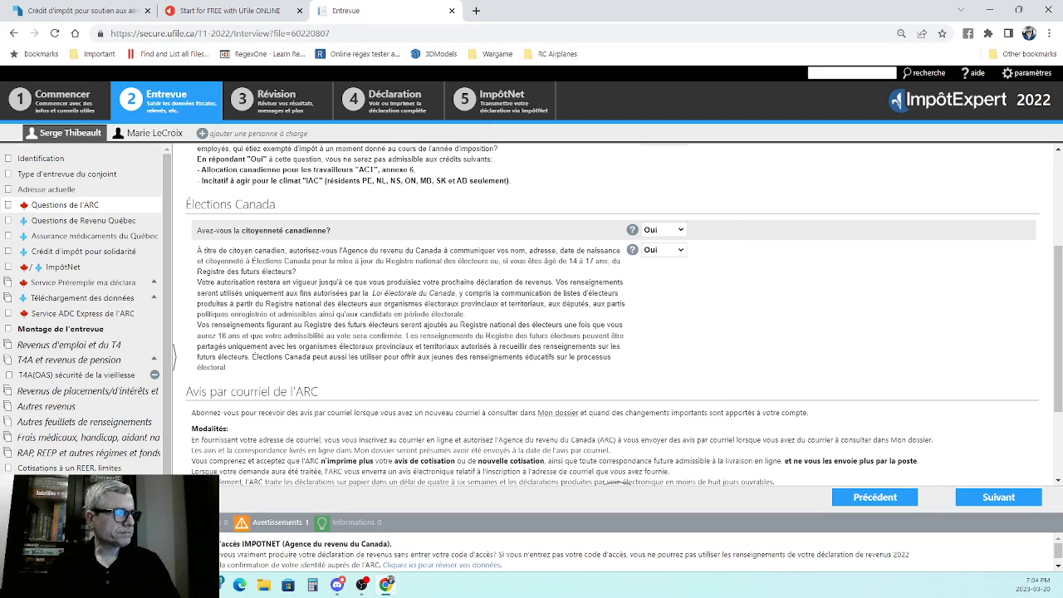
{"action": "left_click_drag", "start_coordinate": [1057, 282], "coordinate": [1058, 345]}
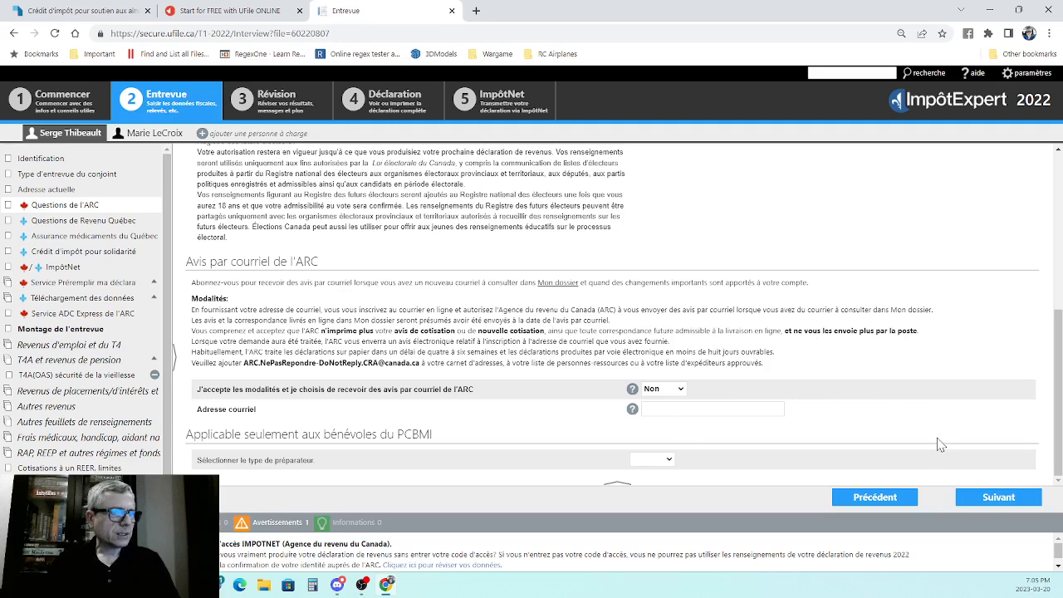
- Review the family head's Revenu Québec questions, from the solidarity and Bouclier fiscal credits to the electronic communications consent
{"action": "left_click", "coordinate": [994, 501]}
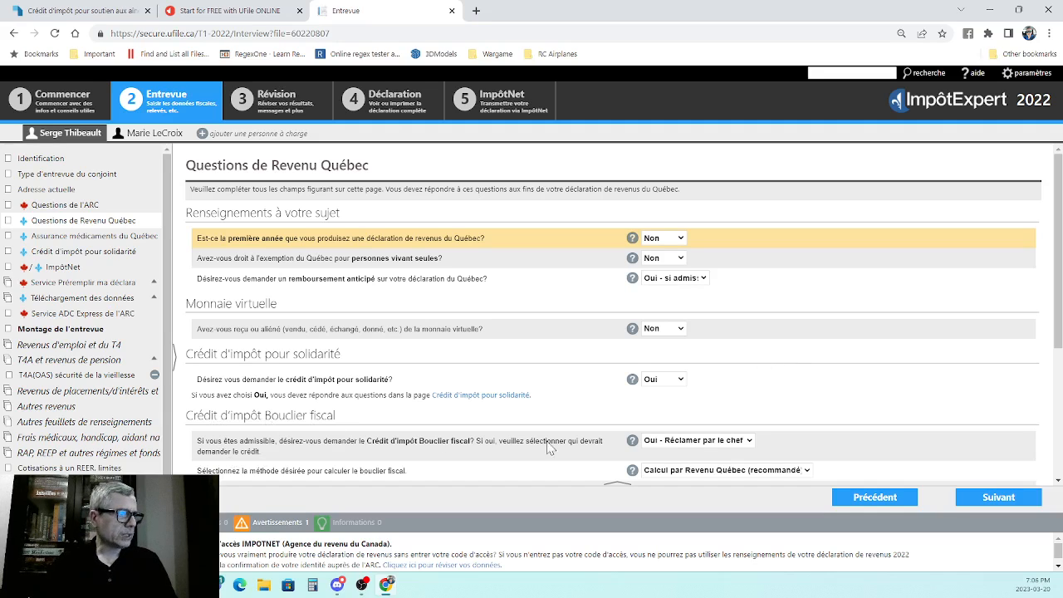
{"action": "scroll", "coordinate": [1045, 346], "scroll_direction": "down", "scroll_amount": 3}
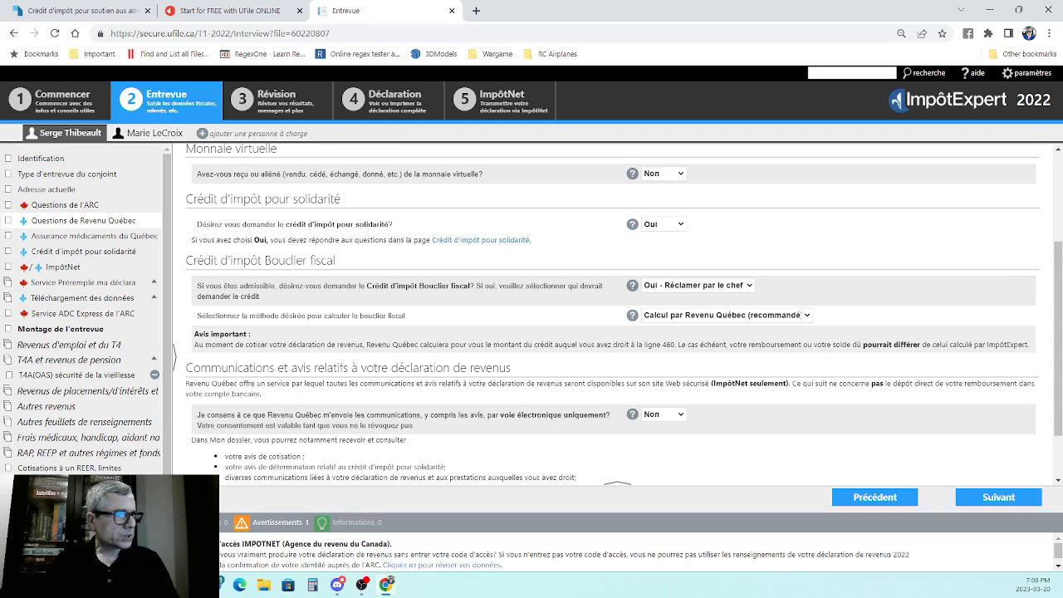
{"action": "scroll", "coordinate": [1058, 279], "scroll_direction": "down", "scroll_amount": 2}
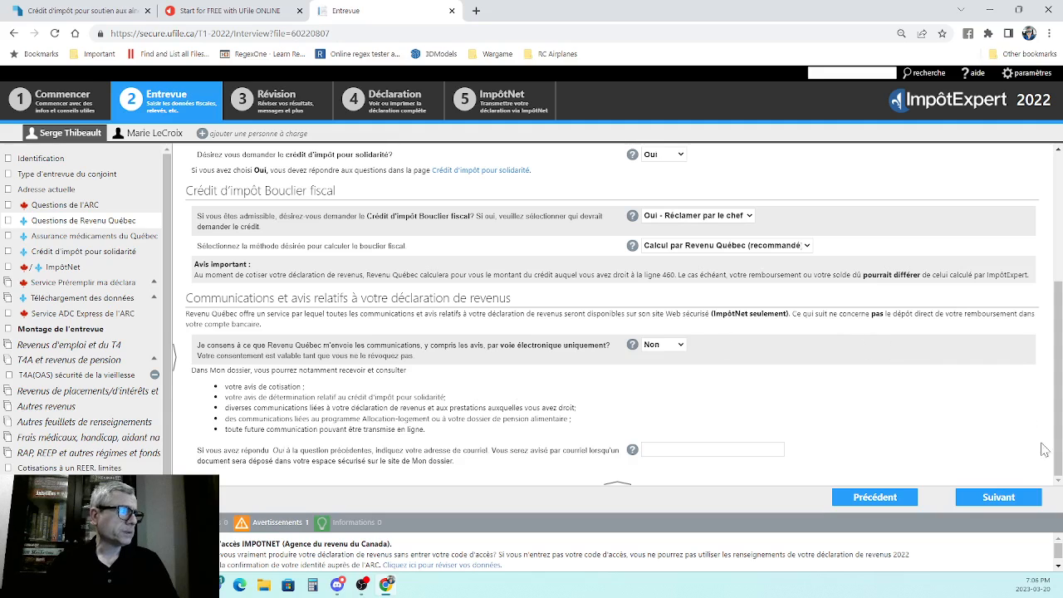
- Review the family head's Québec drug insurance answers and the Annexe D solidarity tax credit questions, including housing and spouse information
{"action": "left_click", "coordinate": [999, 503]}
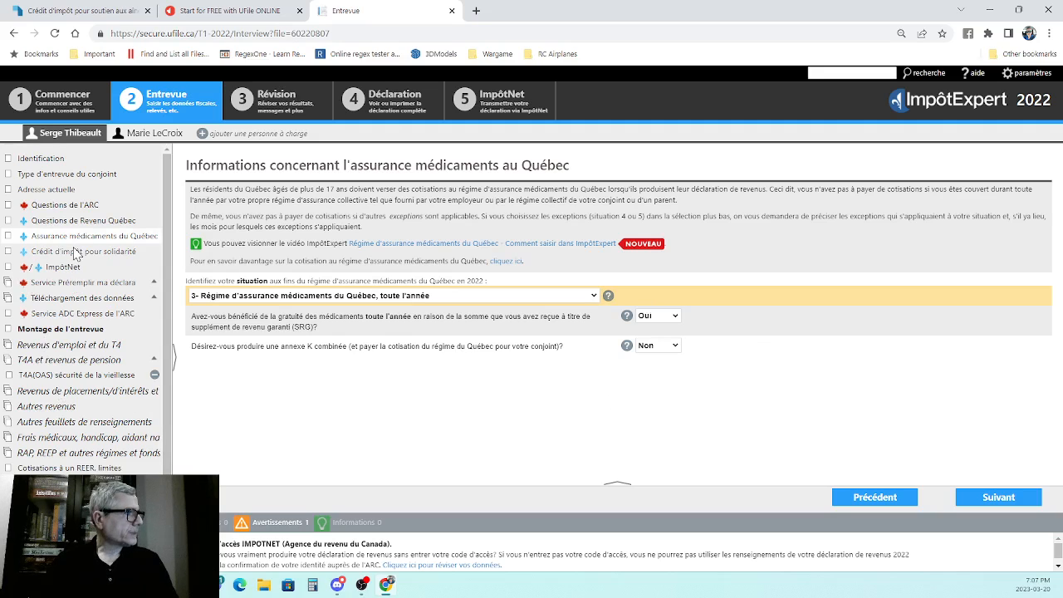
{"action": "left_click", "coordinate": [75, 252]}
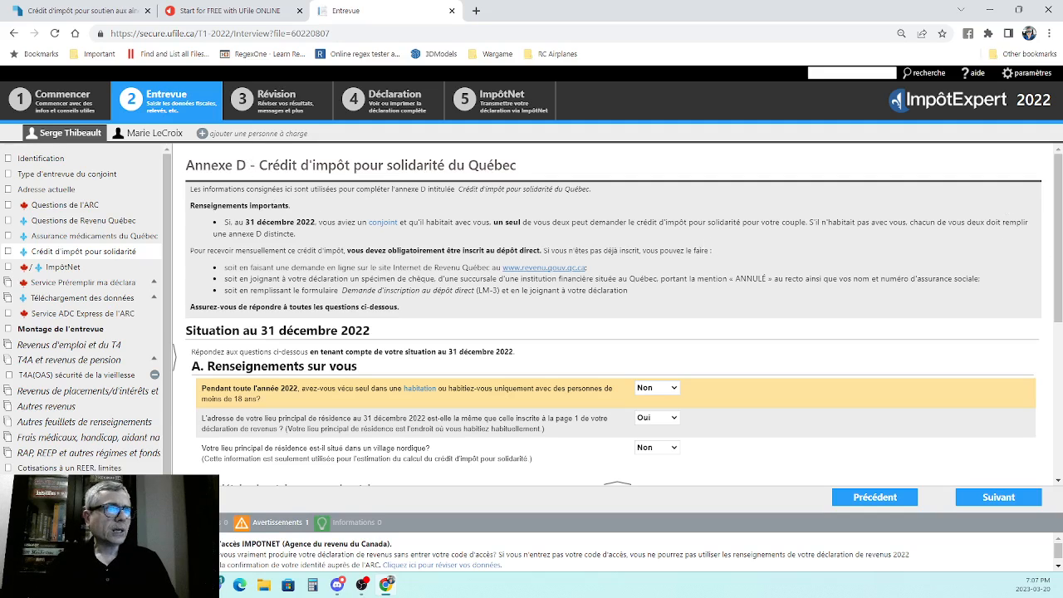
{"action": "scroll", "coordinate": [1058, 201], "scroll_direction": "down", "scroll_amount": 3}
{"action": "scroll", "coordinate": [1048, 274], "scroll_direction": "down", "scroll_amount": 3}
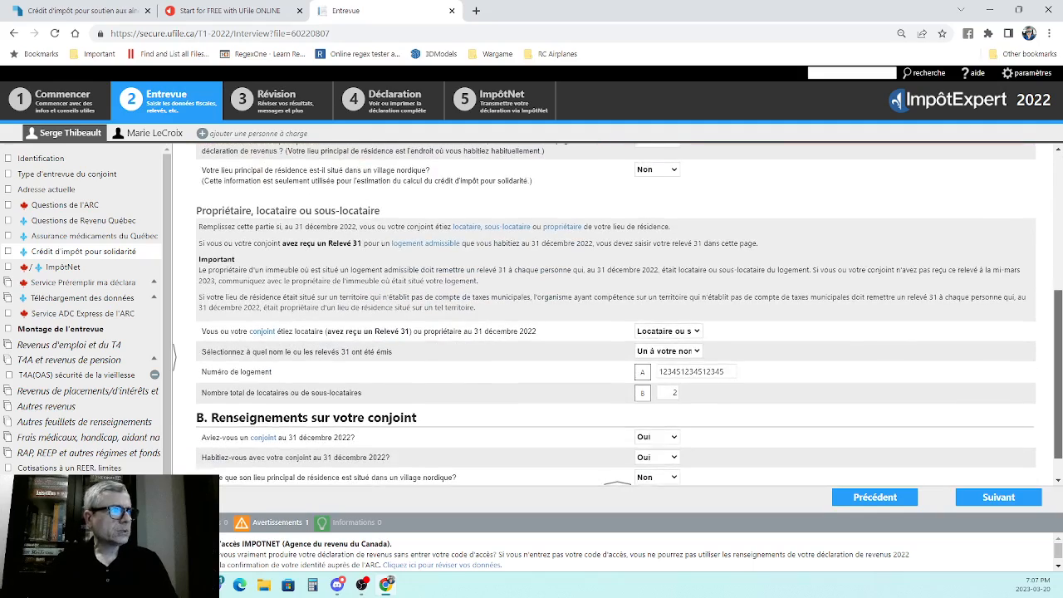
{"action": "scroll", "coordinate": [1047, 274], "scroll_direction": "up", "scroll_amount": 4}
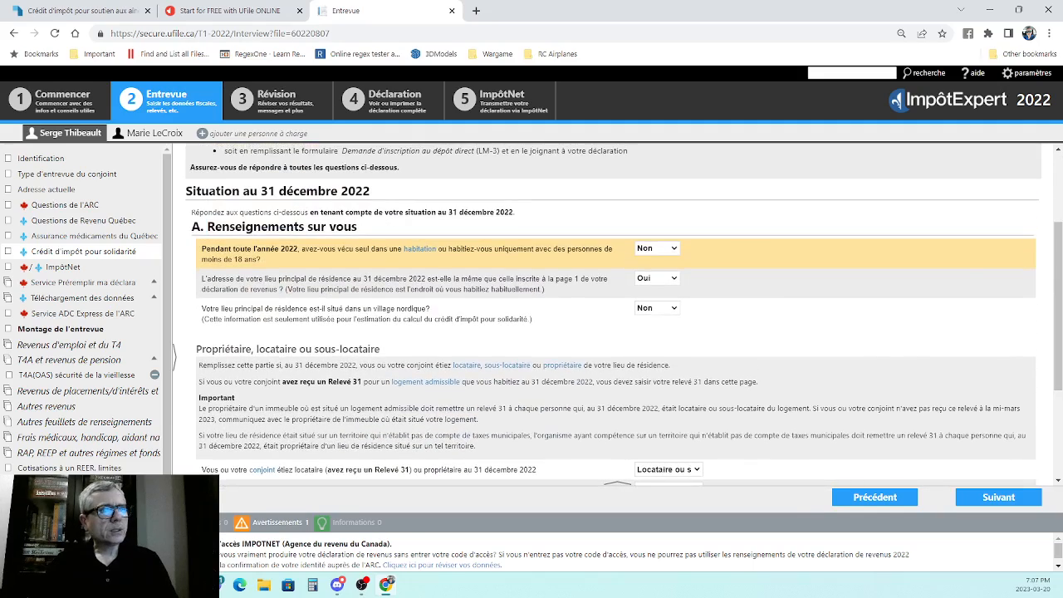
{"action": "scroll", "coordinate": [1048, 249], "scroll_direction": "down", "scroll_amount": 2}
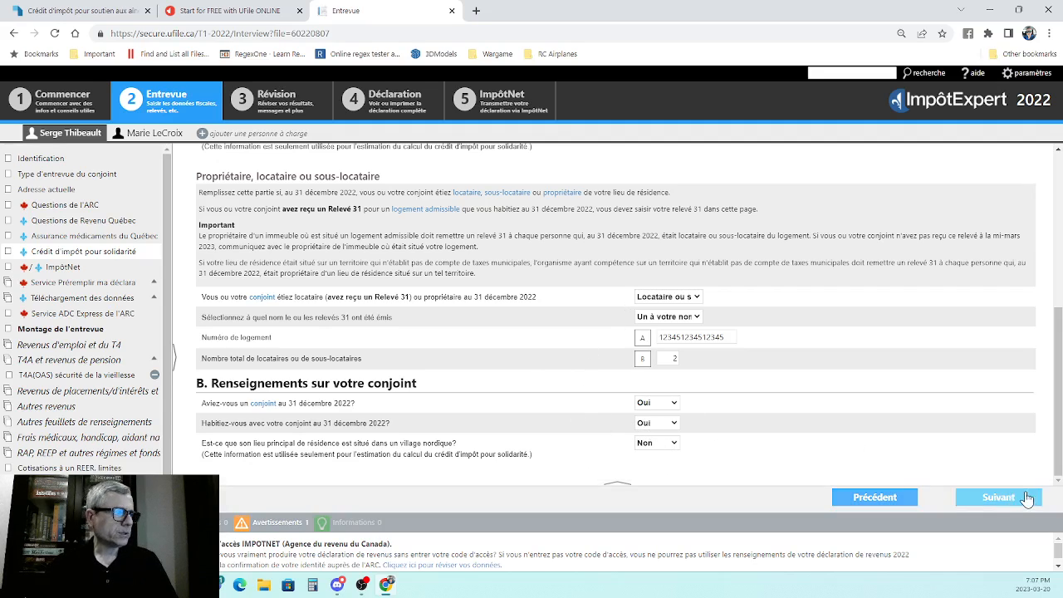
- Examine the family head's interview setup and pension income section, including the T4A(OAS) old age security slip
{"action": "left_click", "coordinate": [77, 330]}
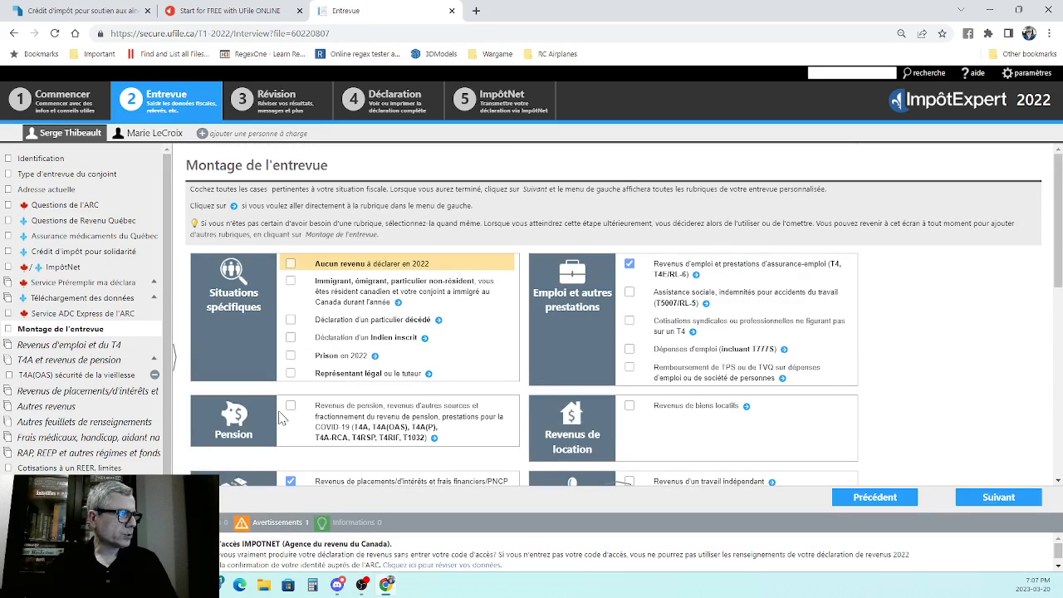
{"action": "left_click", "coordinate": [43, 362]}
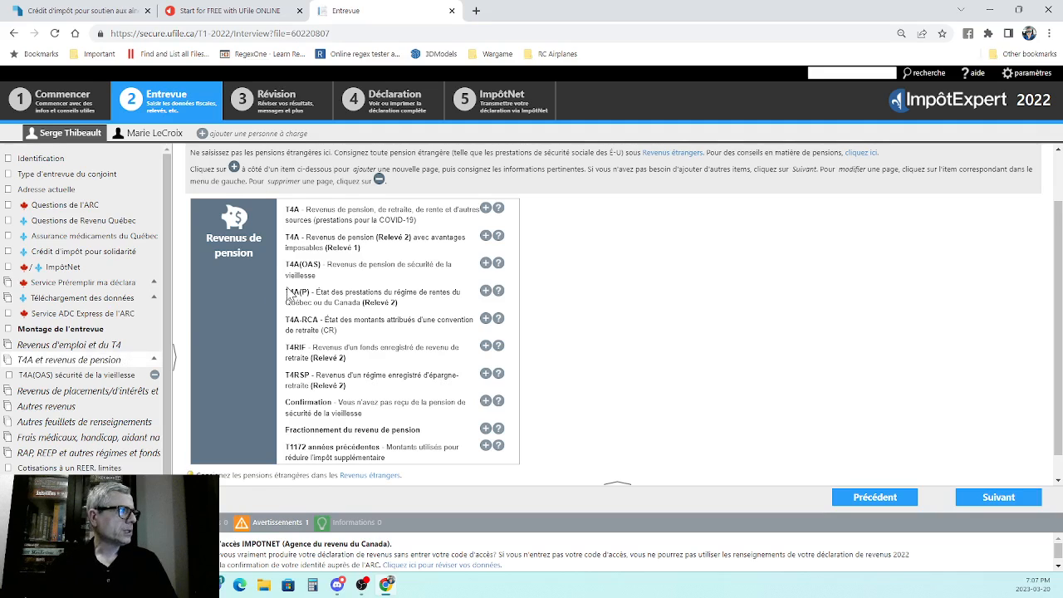
{"action": "scroll", "coordinate": [291, 293], "scroll_direction": "down", "scroll_amount": 1}
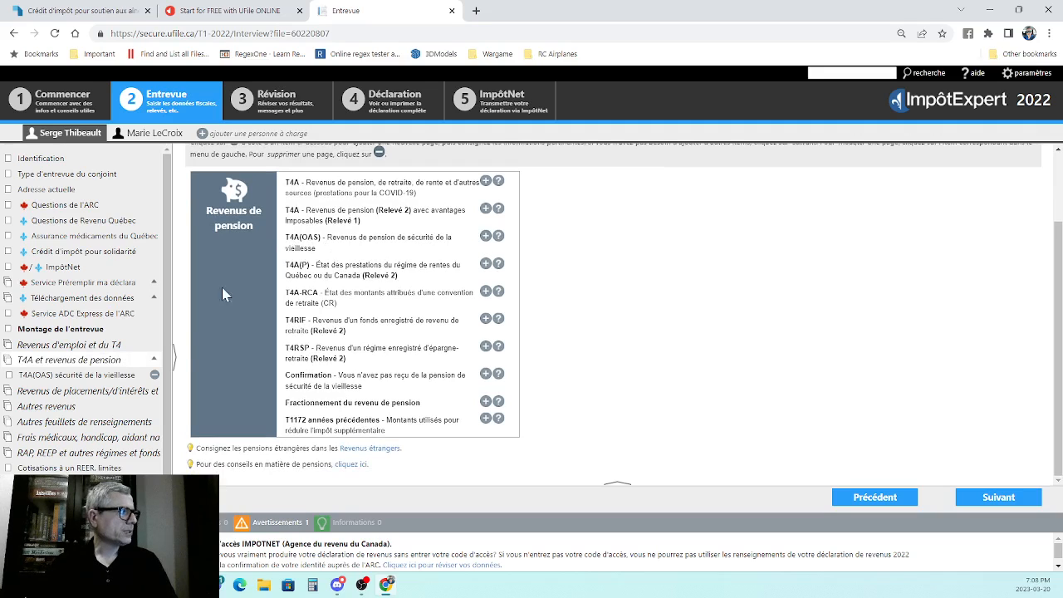
{"action": "left_click", "coordinate": [50, 375]}
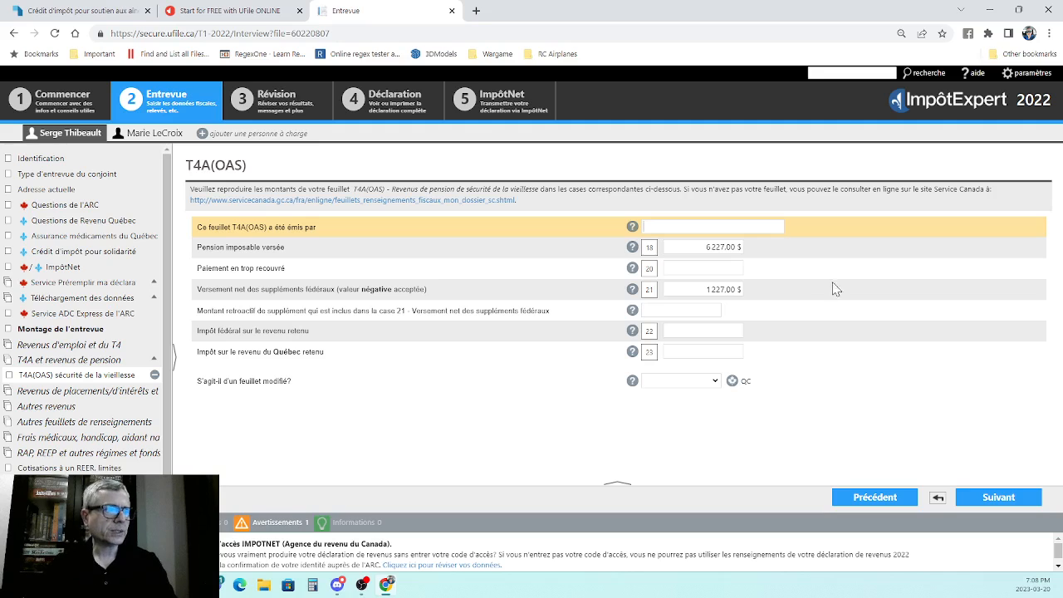
{"action": "left_click", "coordinate": [1006, 501]}
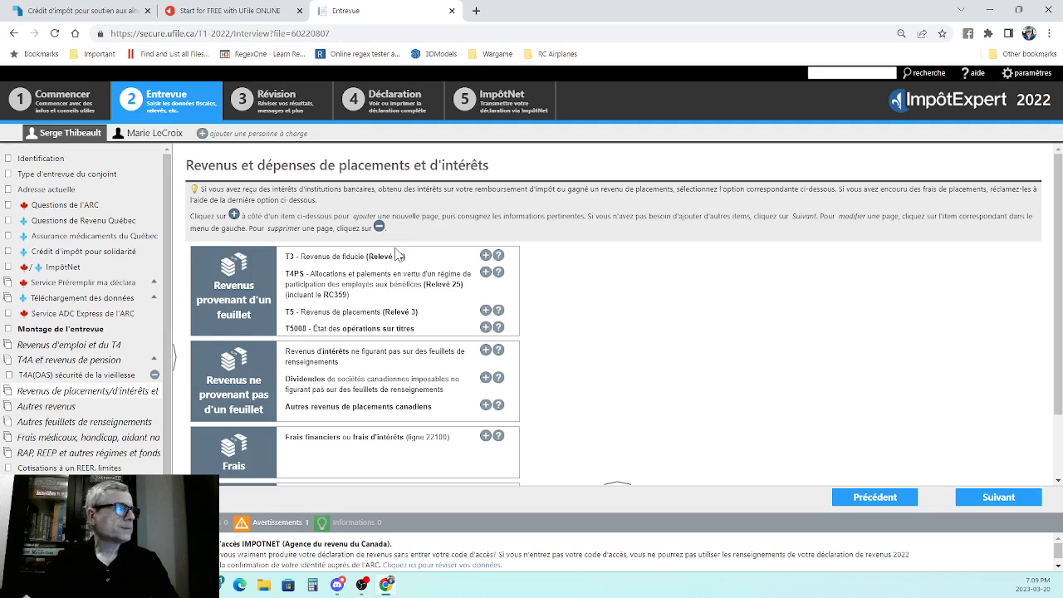
- Switch to the spouse's file and review the identification fields and situation as of December 31, 2022
{"action": "left_click", "coordinate": [144, 134]}
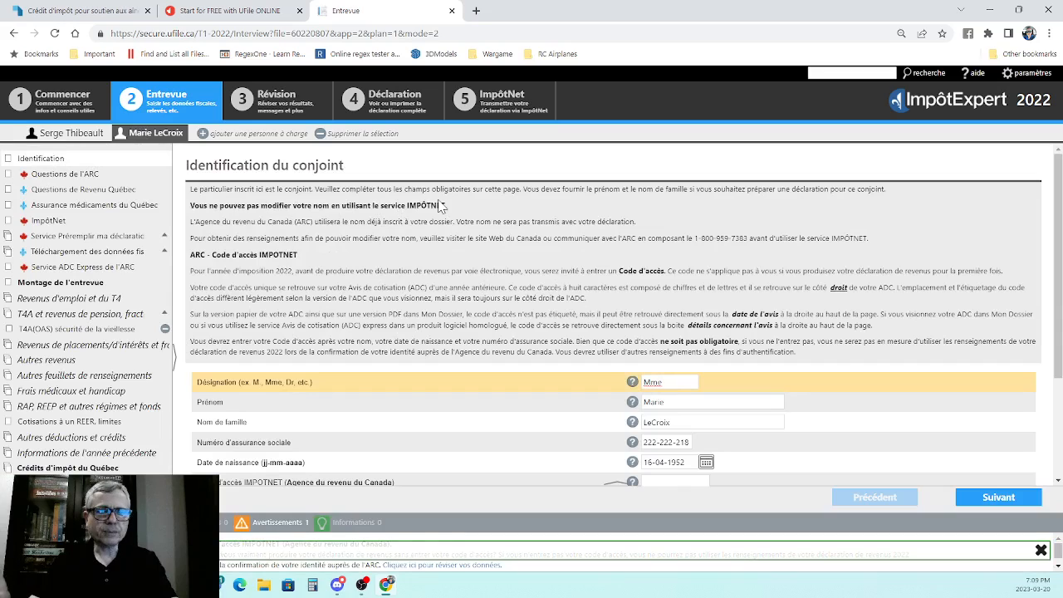
{"action": "scroll", "coordinate": [545, 230], "scroll_direction": "down", "scroll_amount": 3}
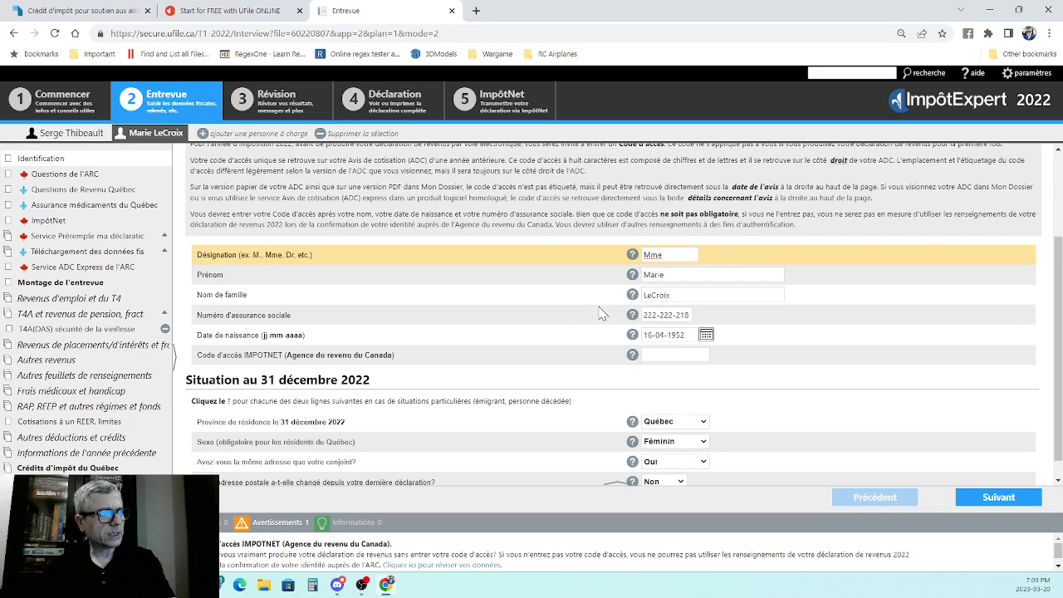
{"action": "scroll", "coordinate": [718, 262], "scroll_direction": "down", "scroll_amount": 1}
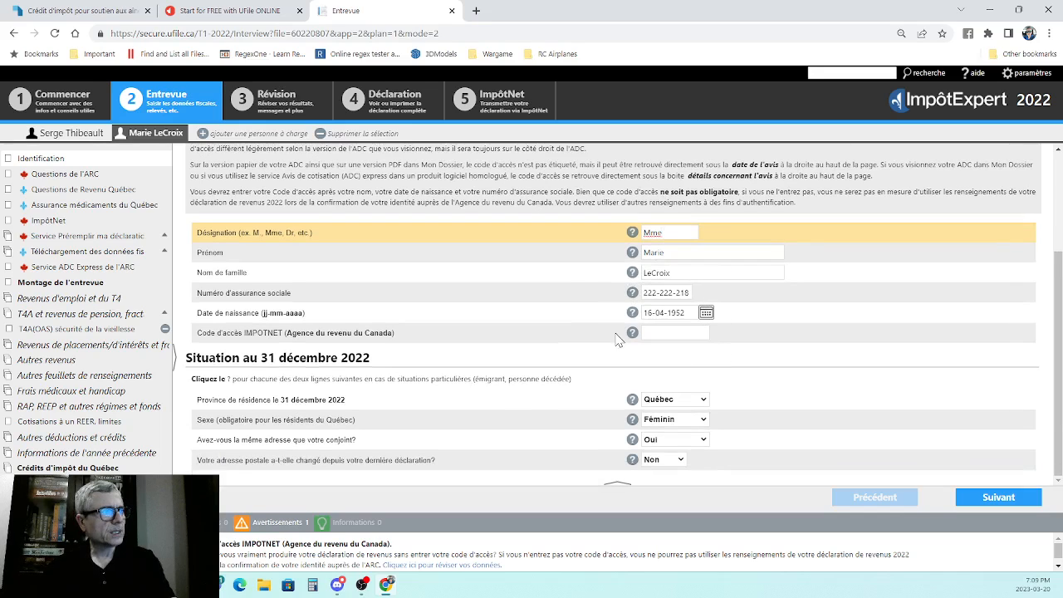
{"action": "left_click", "coordinate": [651, 333]}
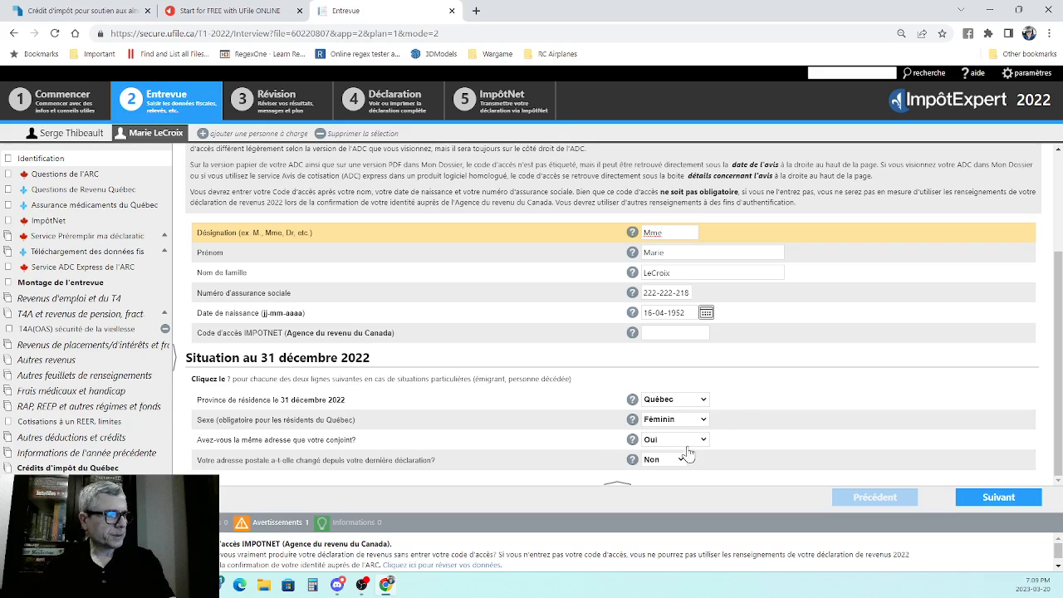
- Review the spouse's ARC questions, including the Élections Canada answers and the email notice section
{"action": "left_click", "coordinate": [985, 499]}
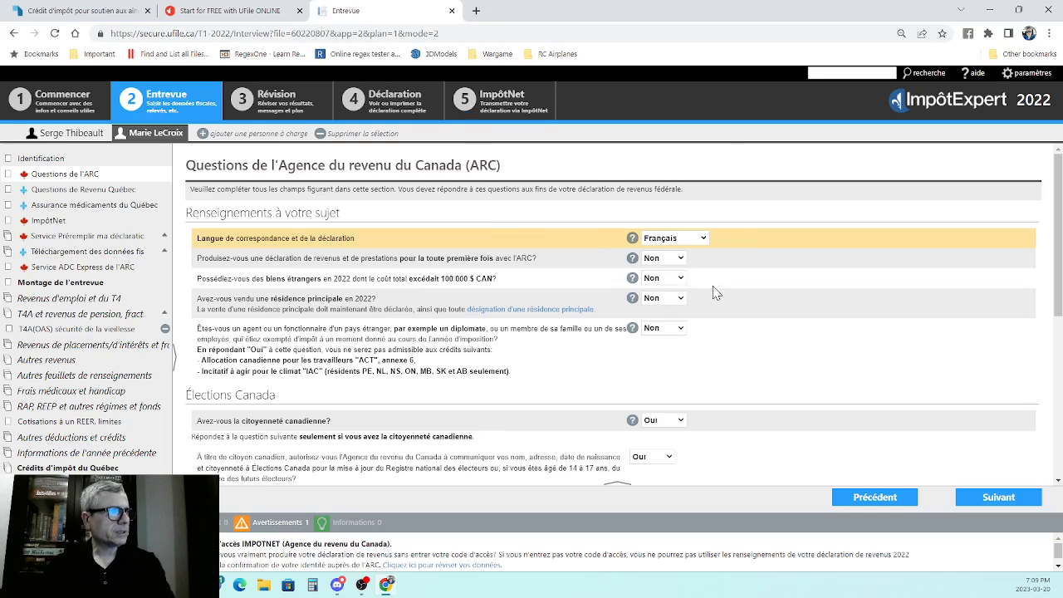
{"action": "scroll", "coordinate": [771, 303], "scroll_direction": "down", "scroll_amount": 2}
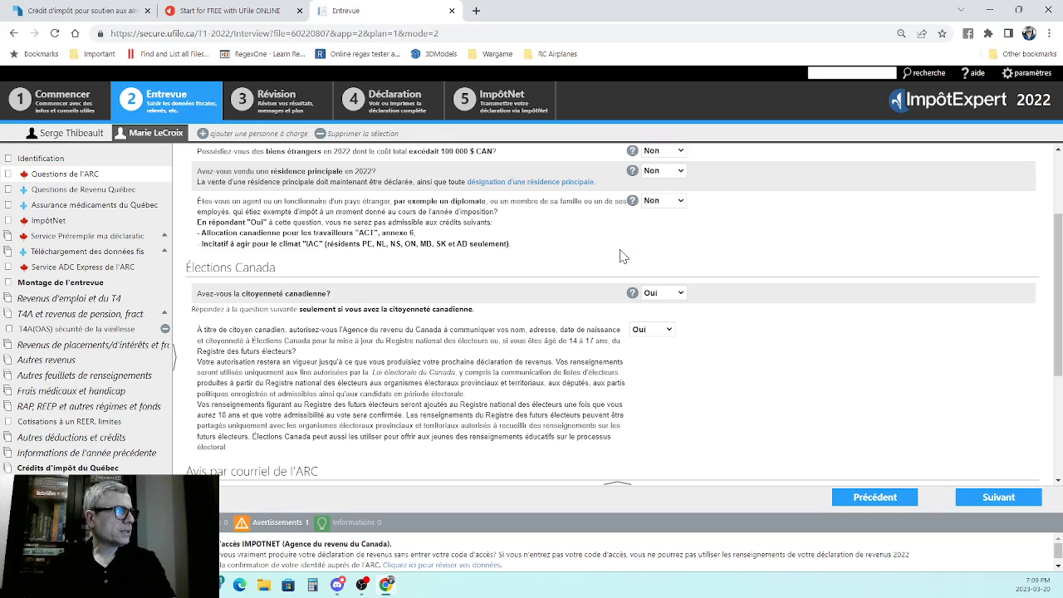
{"action": "scroll", "coordinate": [707, 288], "scroll_direction": "down", "scroll_amount": 1}
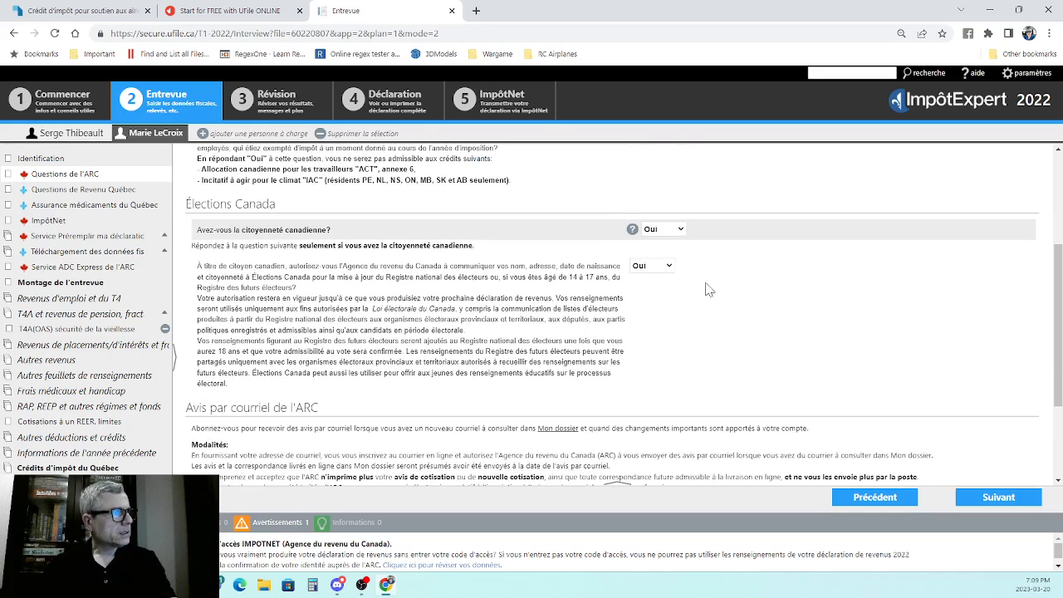
{"action": "scroll", "coordinate": [704, 276], "scroll_direction": "down", "scroll_amount": 2}
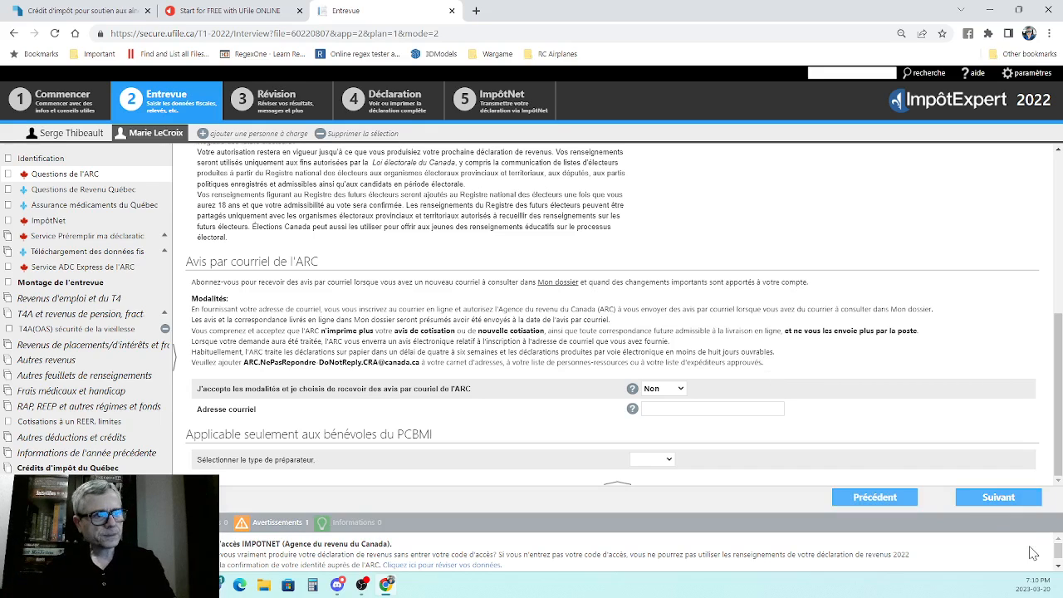
- Review the spouse's Revenu Québec questions, including the solidarity credit and the electronic communications consent
{"action": "left_click", "coordinate": [1001, 498]}
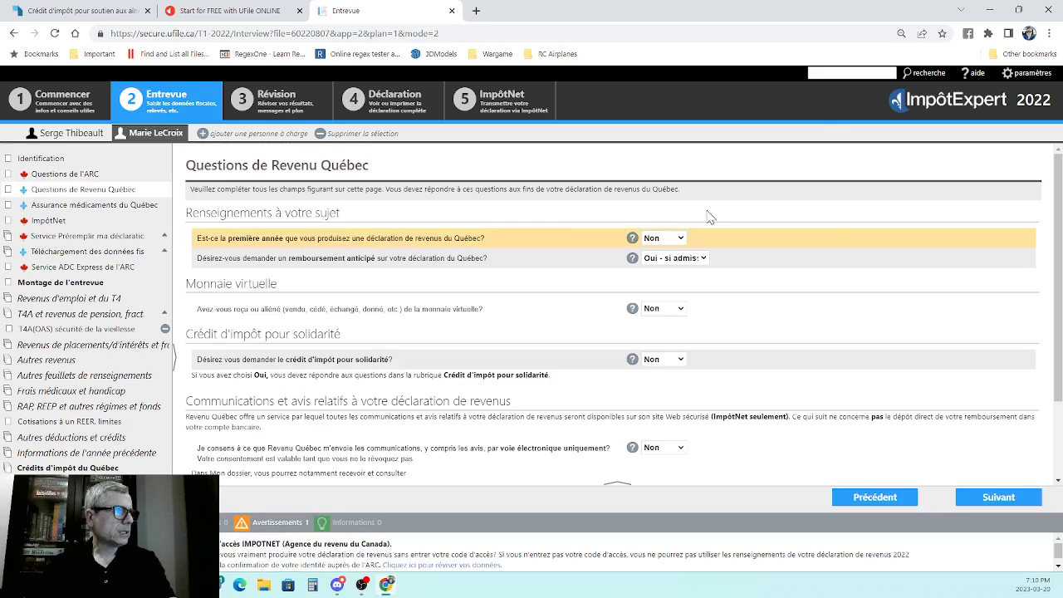
{"action": "scroll", "coordinate": [502, 295], "scroll_direction": "down", "scroll_amount": 2}
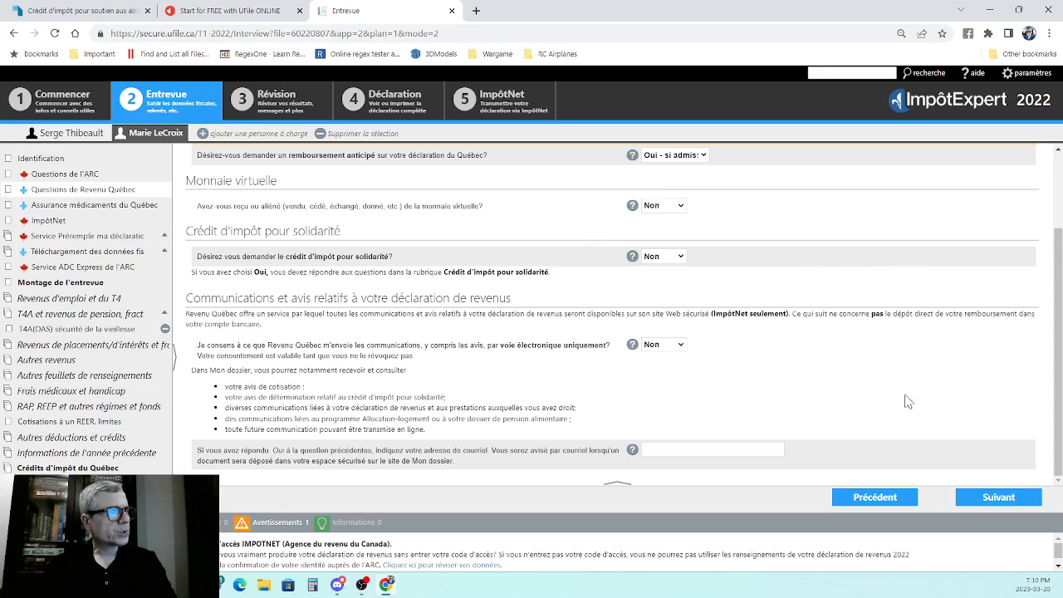
- Review the spouse's Québec drug insurance answers and consult the general help topics, closing the help window when finished
{"action": "left_click", "coordinate": [992, 502]}
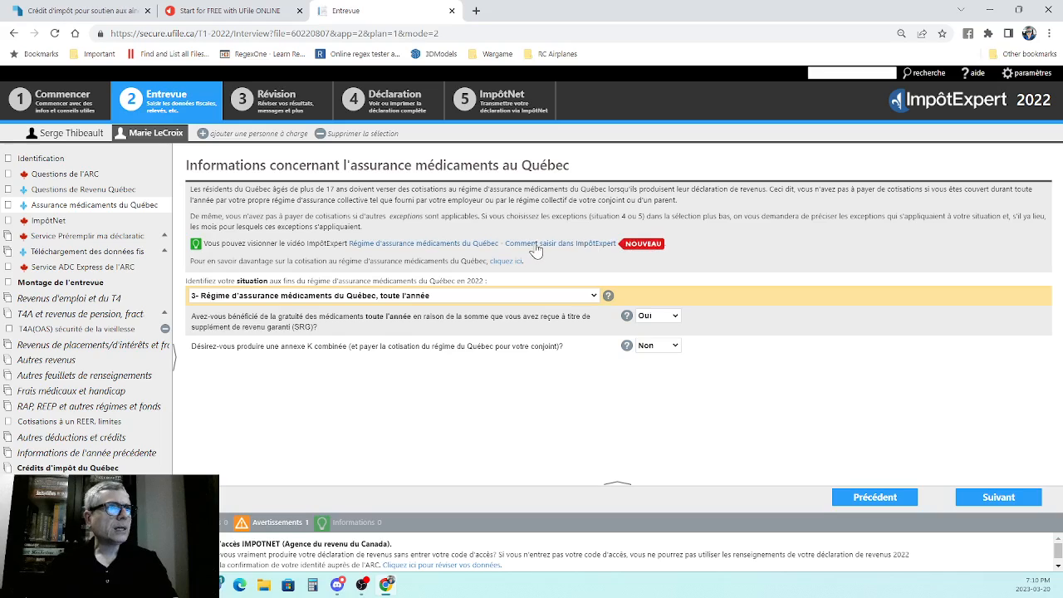
{"action": "left_click", "coordinate": [977, 77]}
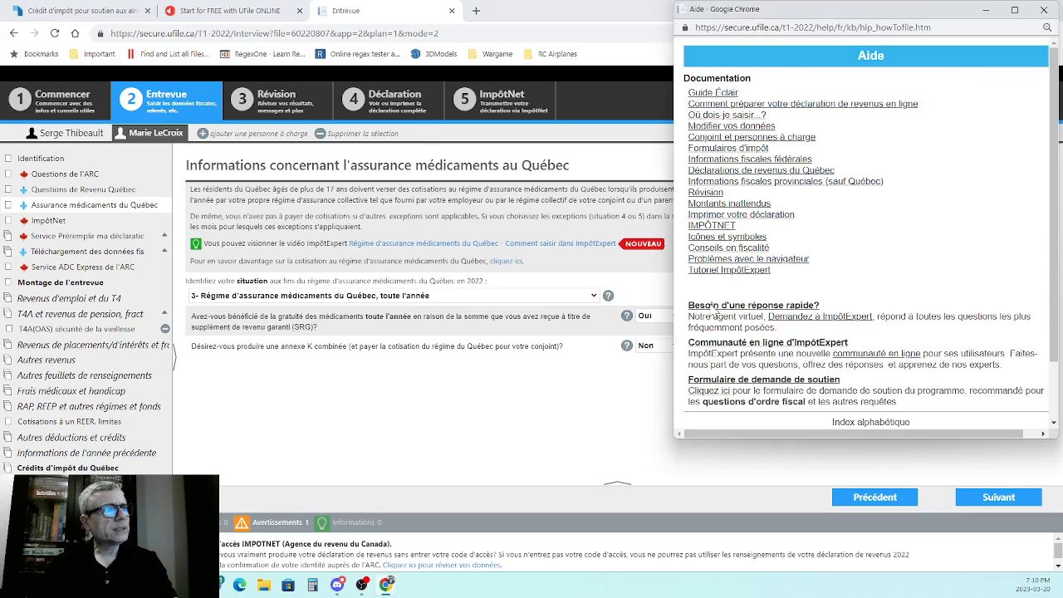
{"action": "scroll", "coordinate": [802, 241], "scroll_direction": "down", "scroll_amount": 2}
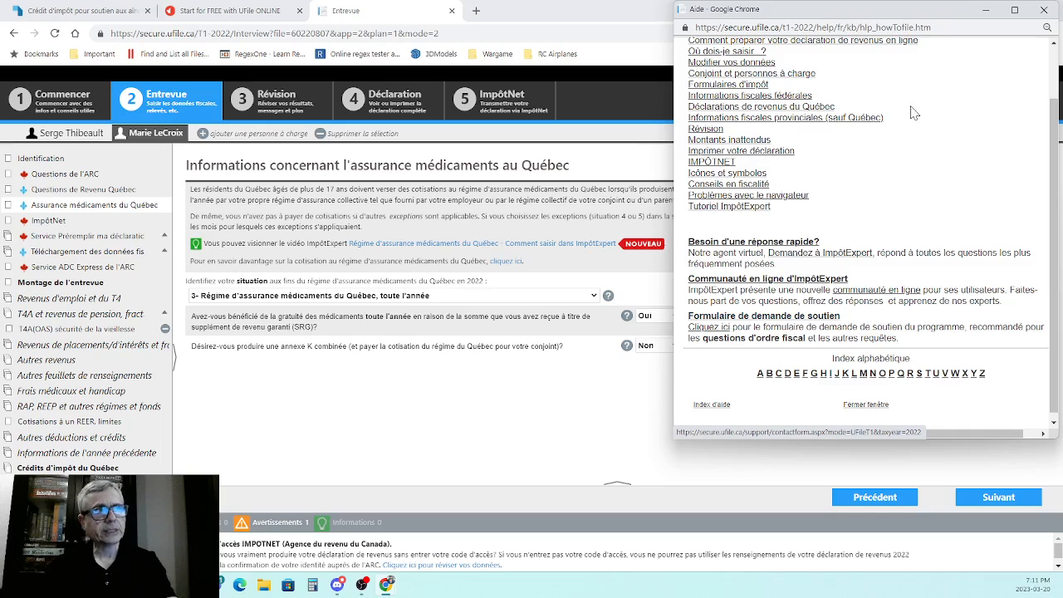
{"action": "left_click", "coordinate": [1044, 10]}
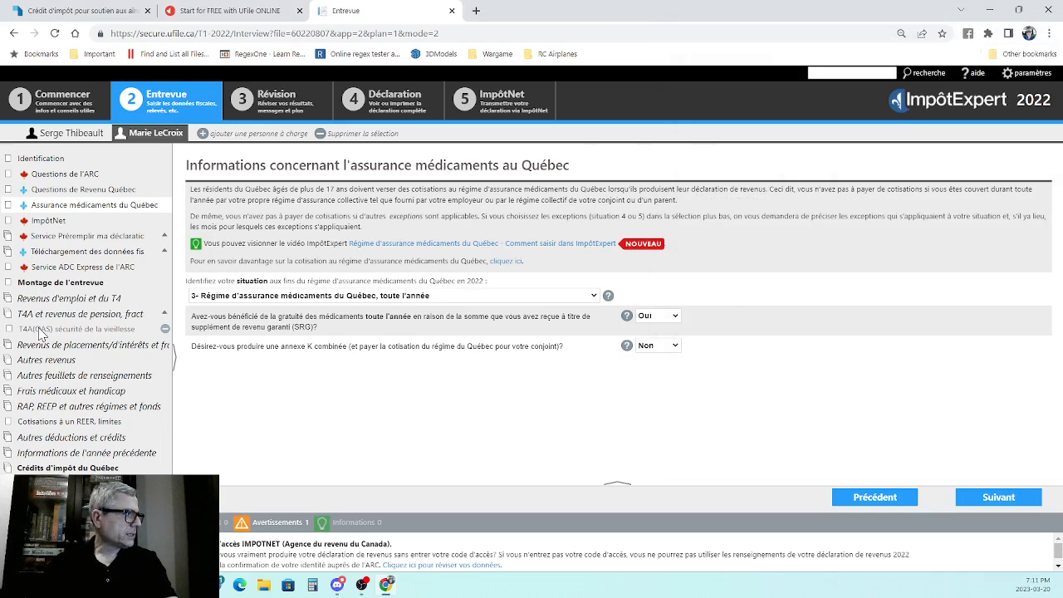
- Review the spouse's interview setup, T4A(OAS) old age security slip and investment income section
{"action": "left_click", "coordinate": [34, 285]}
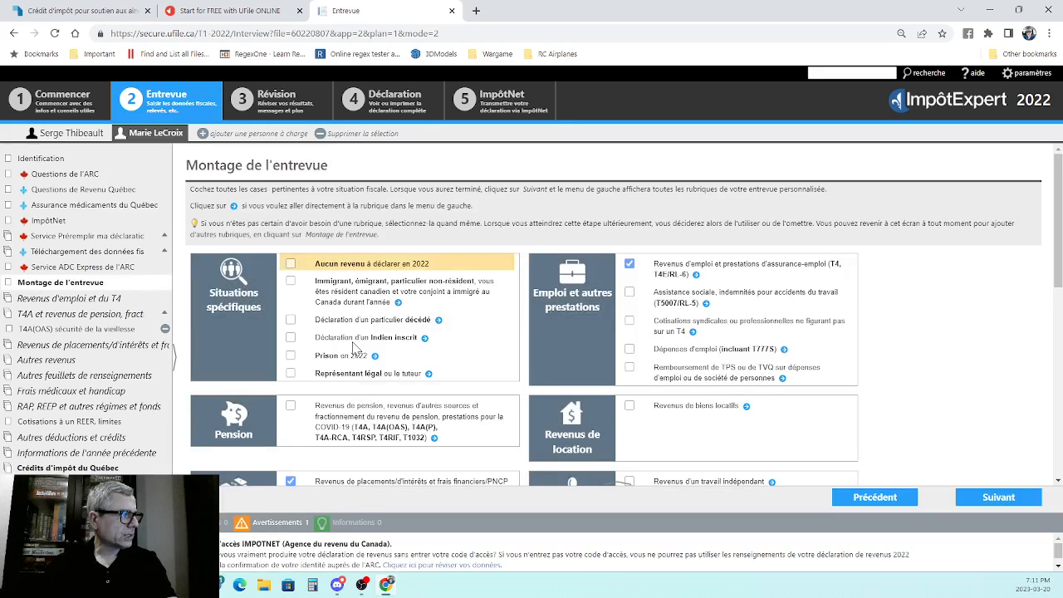
{"action": "scroll", "coordinate": [293, 376], "scroll_direction": "down", "scroll_amount": 1}
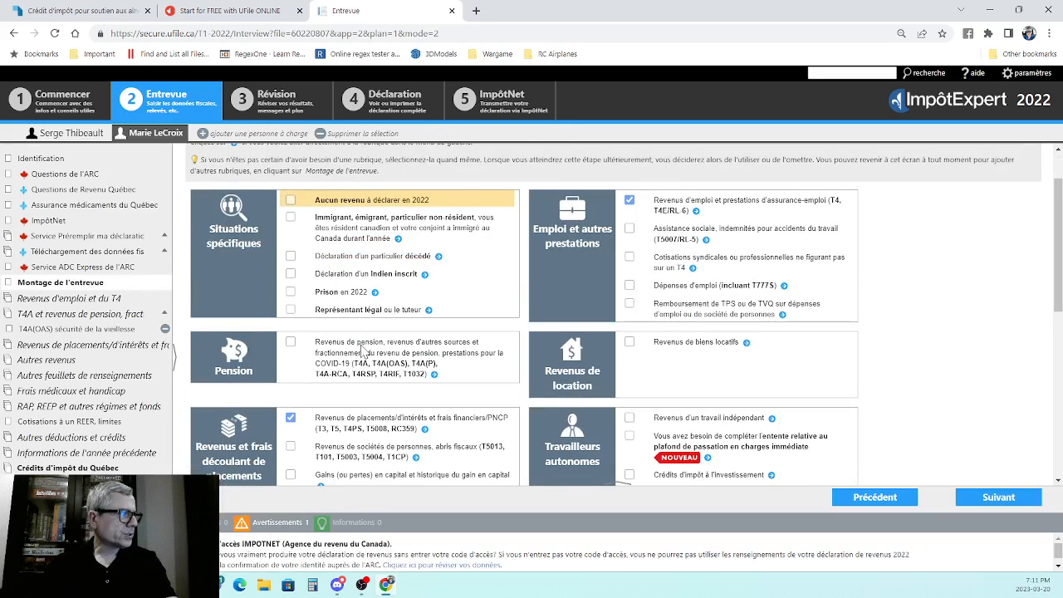
{"action": "left_click", "coordinate": [60, 316]}
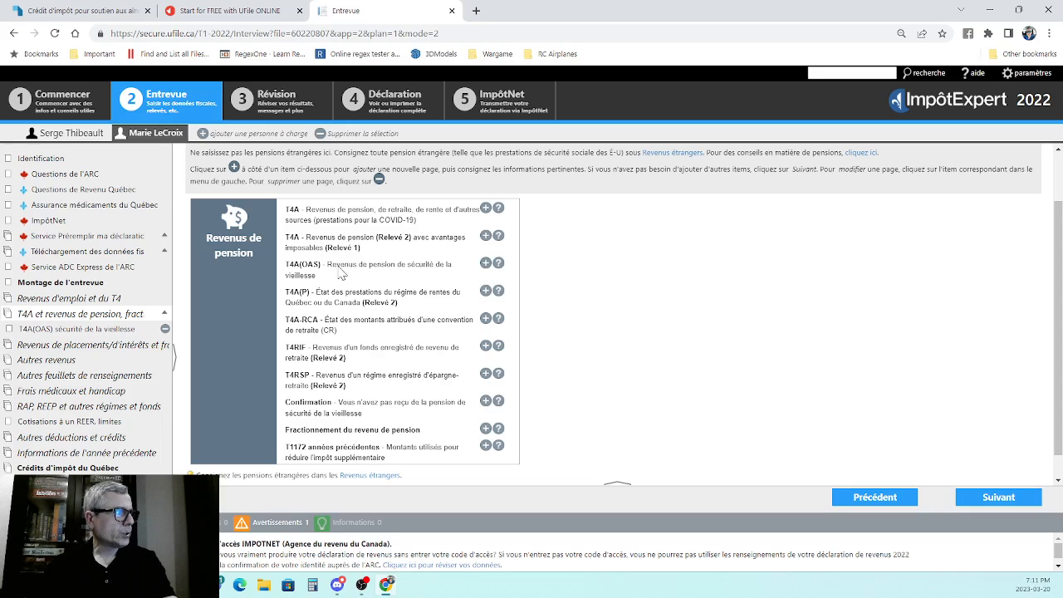
{"action": "left_click", "coordinate": [43, 329]}
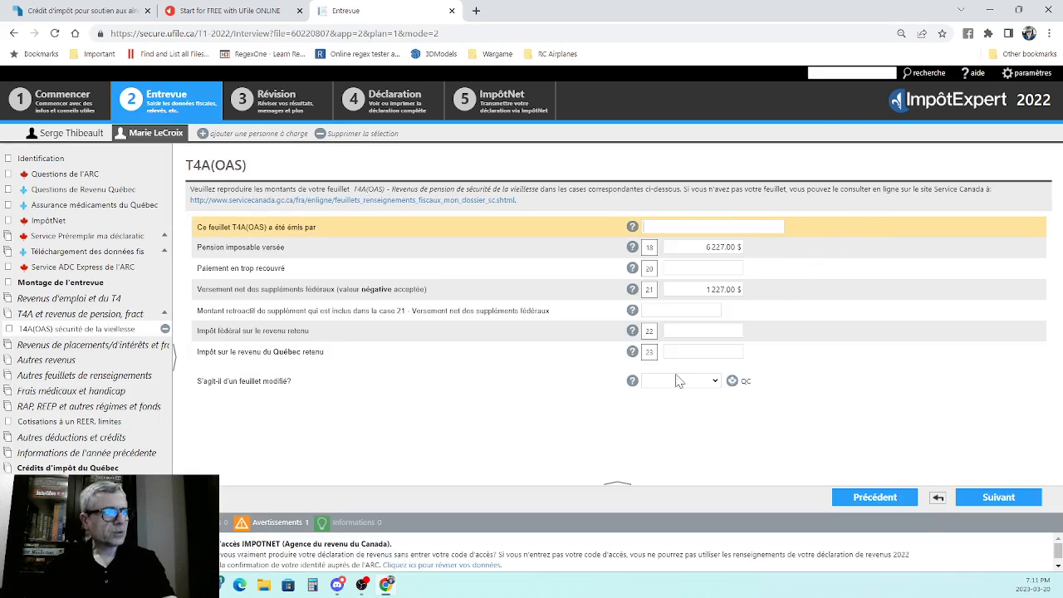
{"action": "left_click", "coordinate": [995, 497]}
{"action": "scroll", "coordinate": [700, 206], "scroll_direction": "down", "scroll_amount": 2}
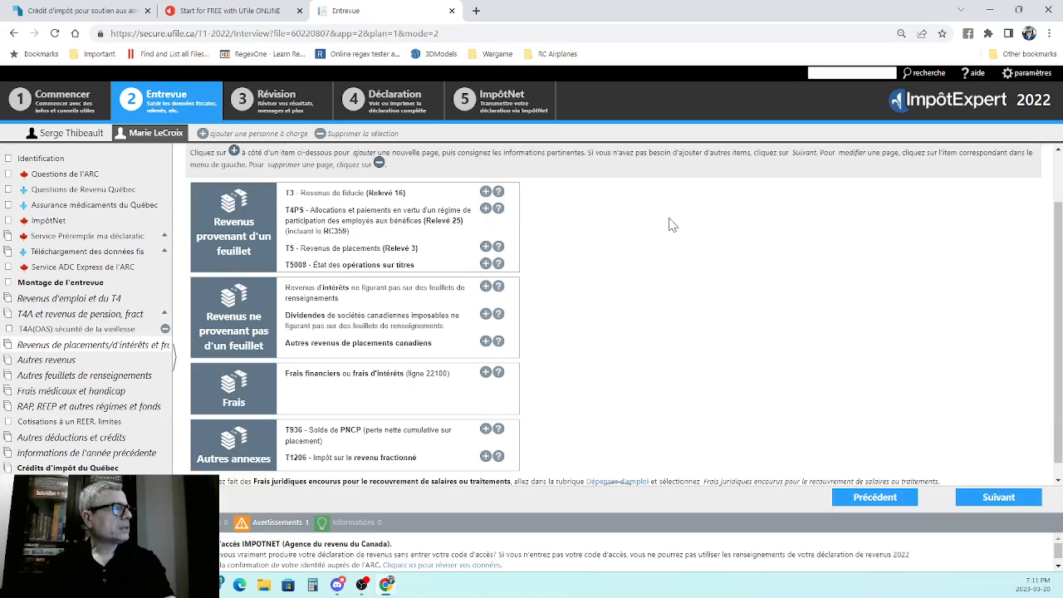
- Switch to the family head's file and open the TP-1029.SA senior support form from the Québec tax credits
{"action": "left_click", "coordinate": [68, 135]}
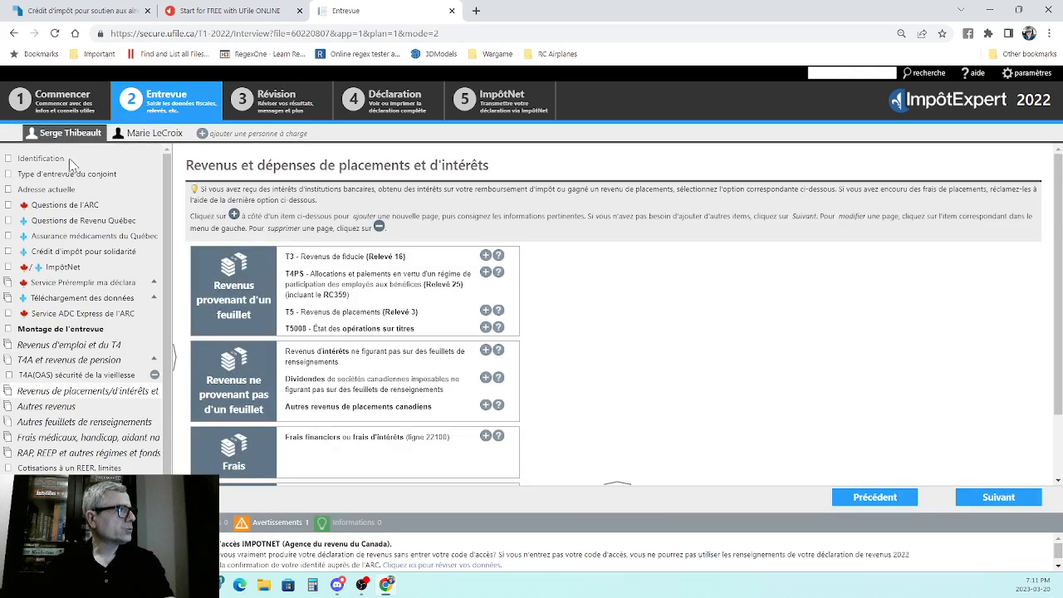
{"action": "scroll", "coordinate": [88, 257], "scroll_direction": "down", "scroll_amount": 1}
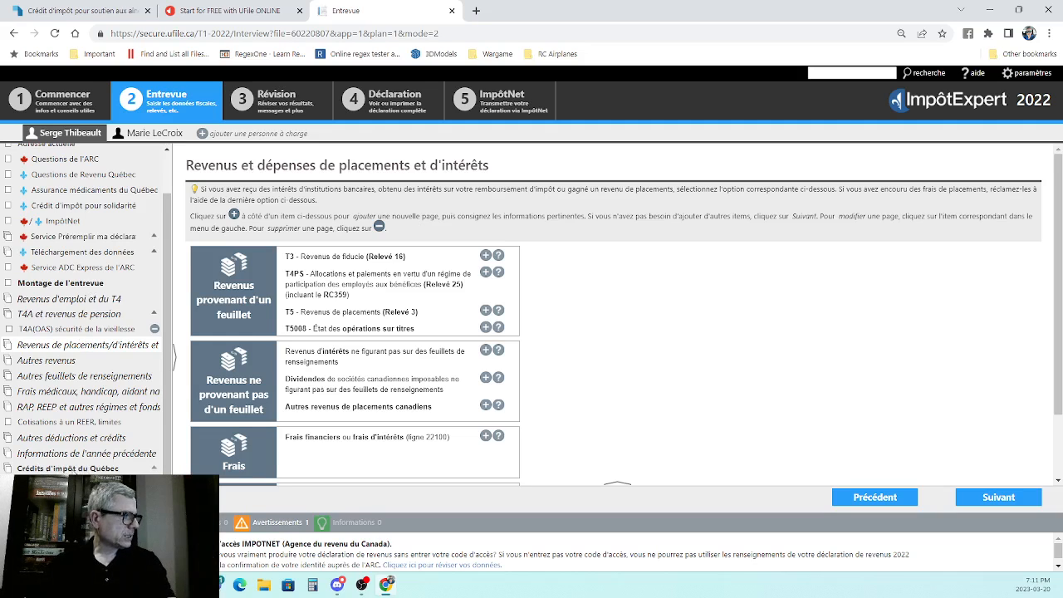
{"action": "left_click", "coordinate": [73, 469]}
{"action": "scroll", "coordinate": [440, 287], "scroll_direction": "down", "scroll_amount": 2}
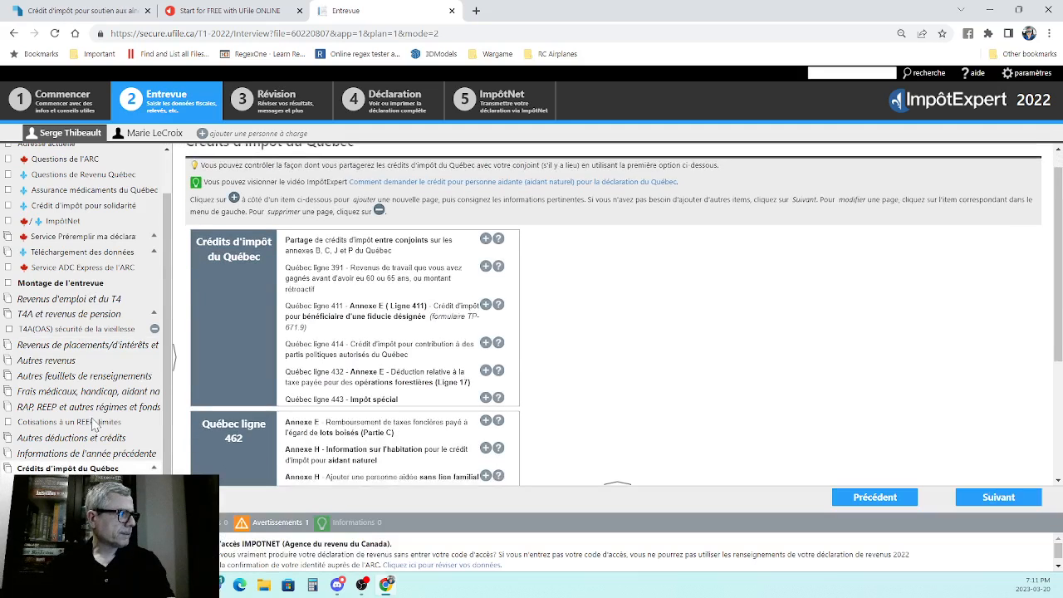
{"action": "scroll", "coordinate": [411, 299], "scroll_direction": "down", "scroll_amount": 3}
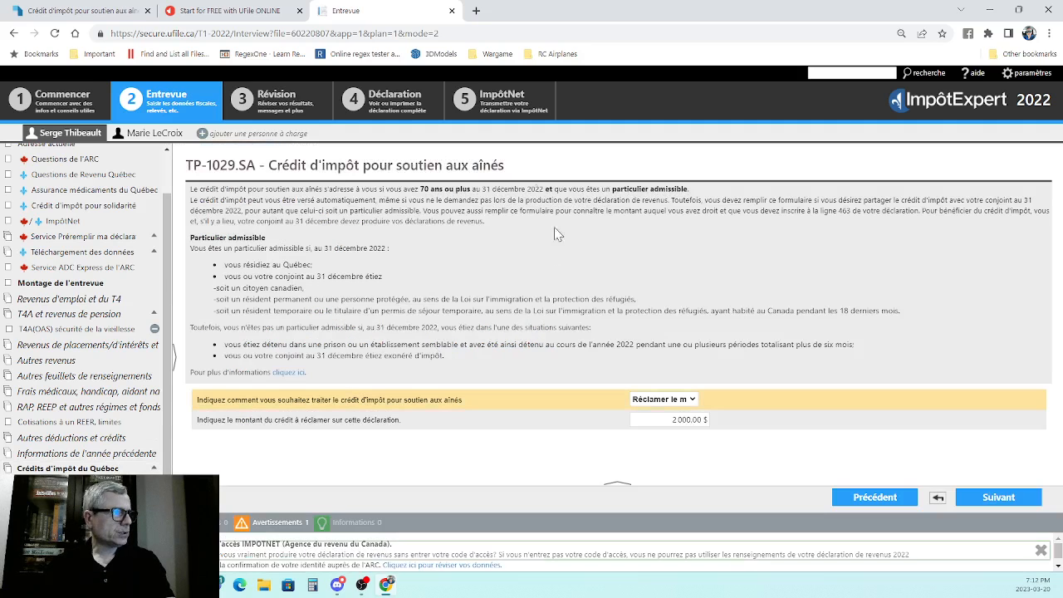
- Examine the TP-1029.SA eligibility conditions, the options for treating the senior support credit and the amount to claim
{"action": "scroll", "coordinate": [77, 464], "scroll_direction": "up", "scroll_amount": 2}
{"action": "scroll", "coordinate": [93, 418], "scroll_direction": "down", "scroll_amount": 2}
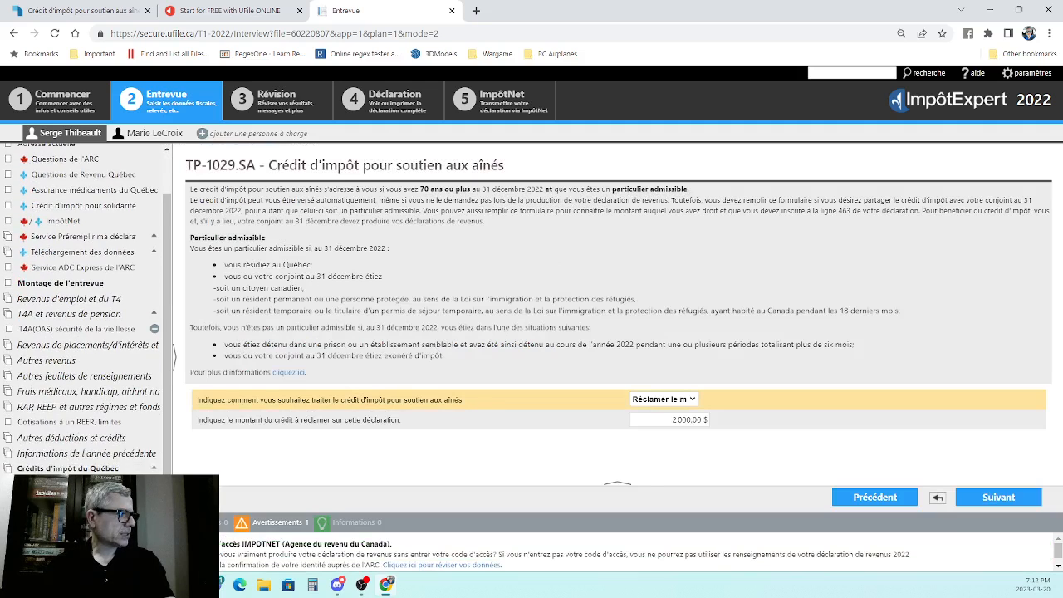
{"action": "scroll", "coordinate": [96, 411], "scroll_direction": "up", "scroll_amount": 2}
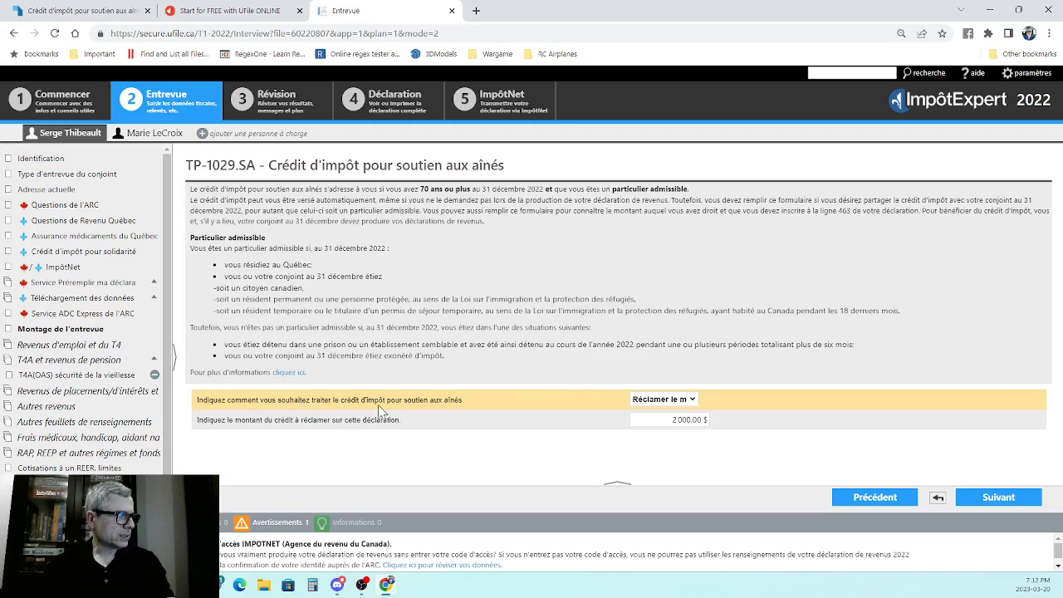
{"action": "left_click", "coordinate": [659, 401]}
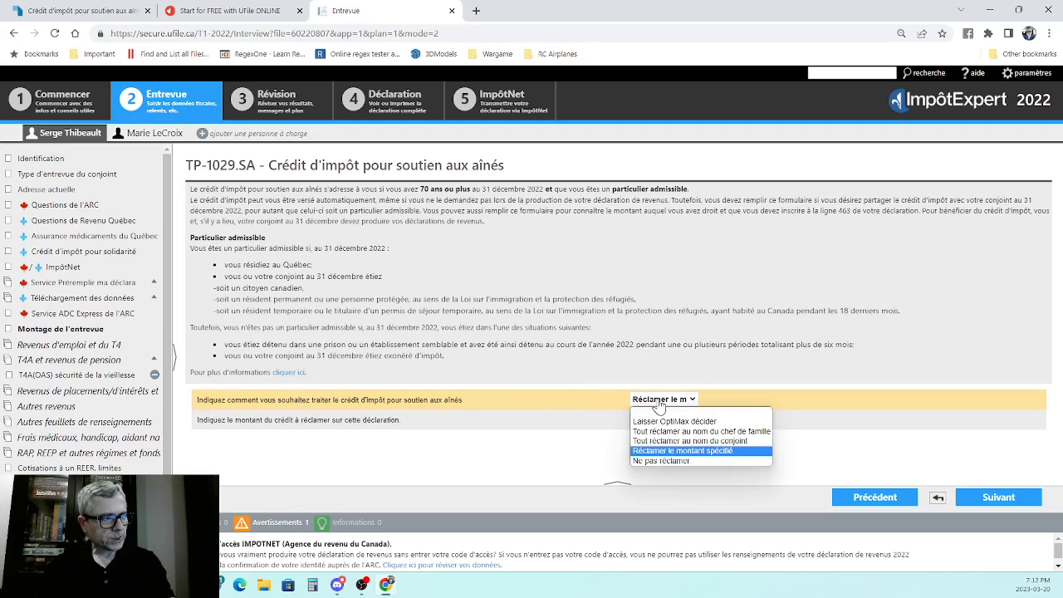
{"action": "left_click", "coordinate": [658, 402]}
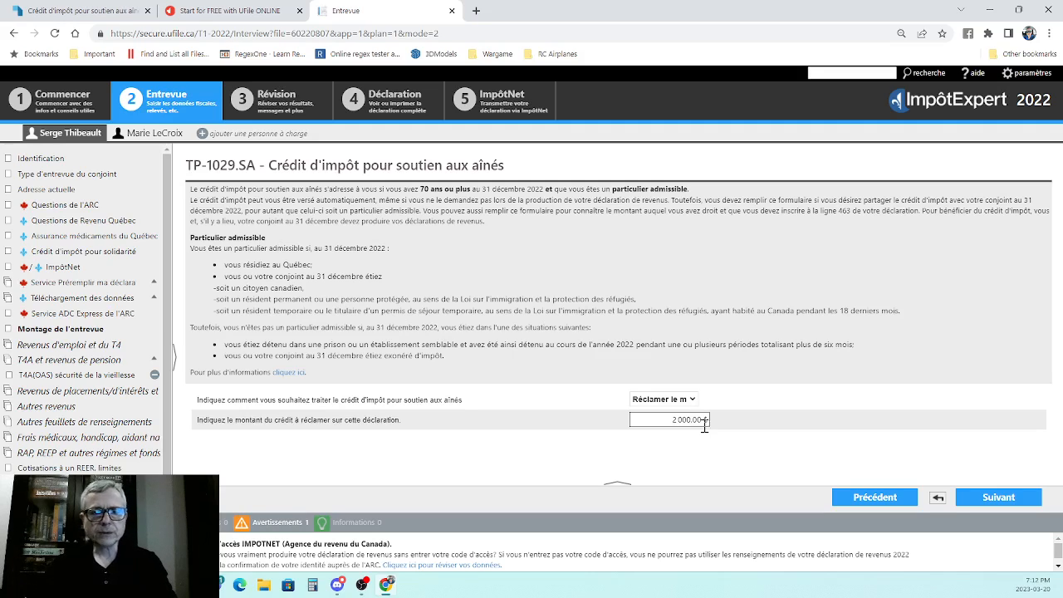
- Calculate the couple's results and review the refund summary, the warnings and the OptiMax notes in Révision
{"action": "left_click", "coordinate": [269, 103]}
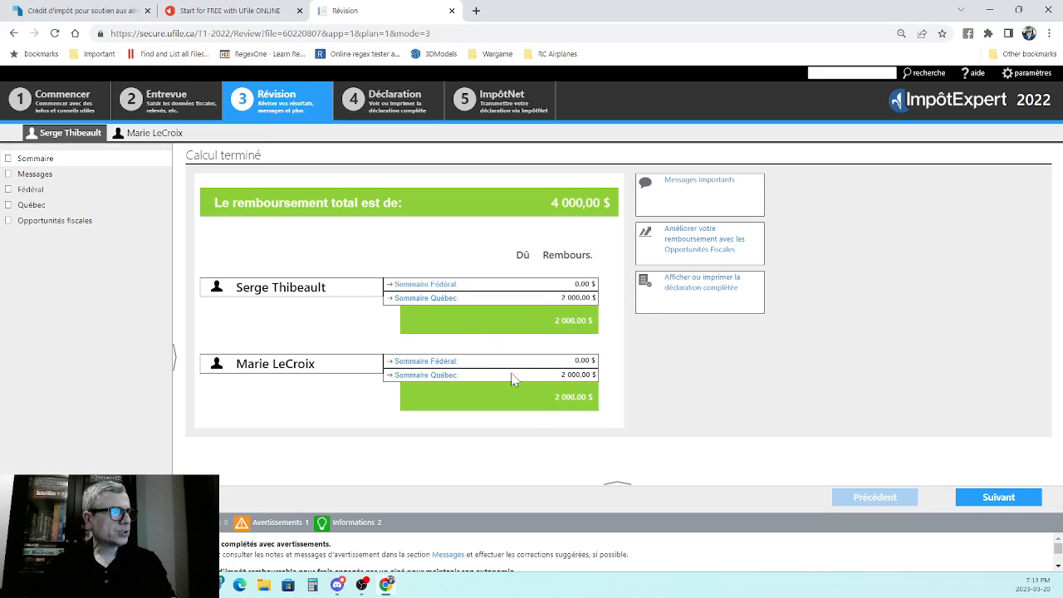
{"action": "left_click", "coordinate": [29, 176]}
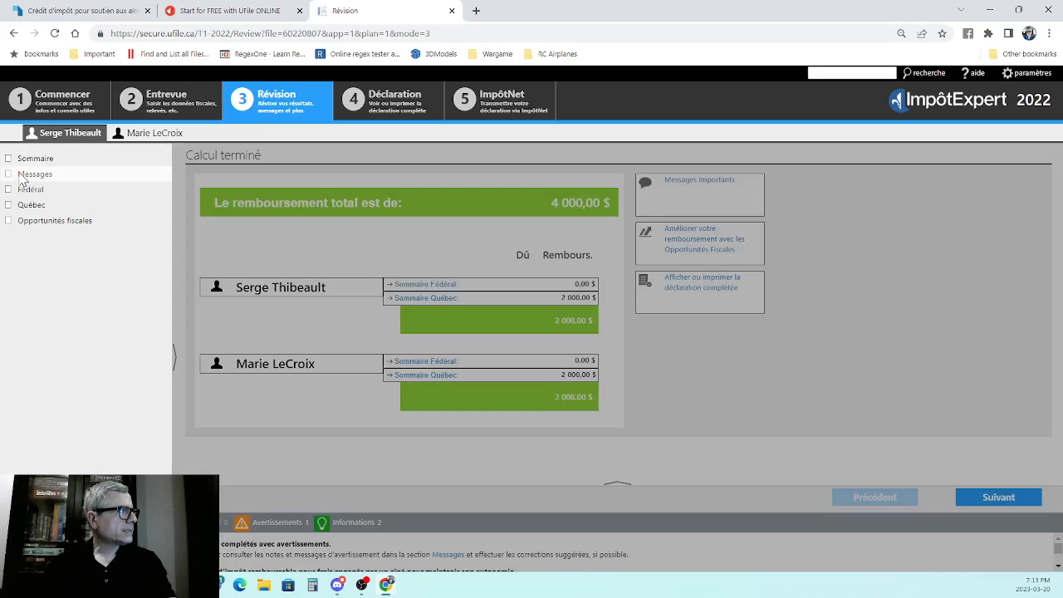
{"action": "scroll", "coordinate": [540, 287], "scroll_direction": "down", "scroll_amount": 3}
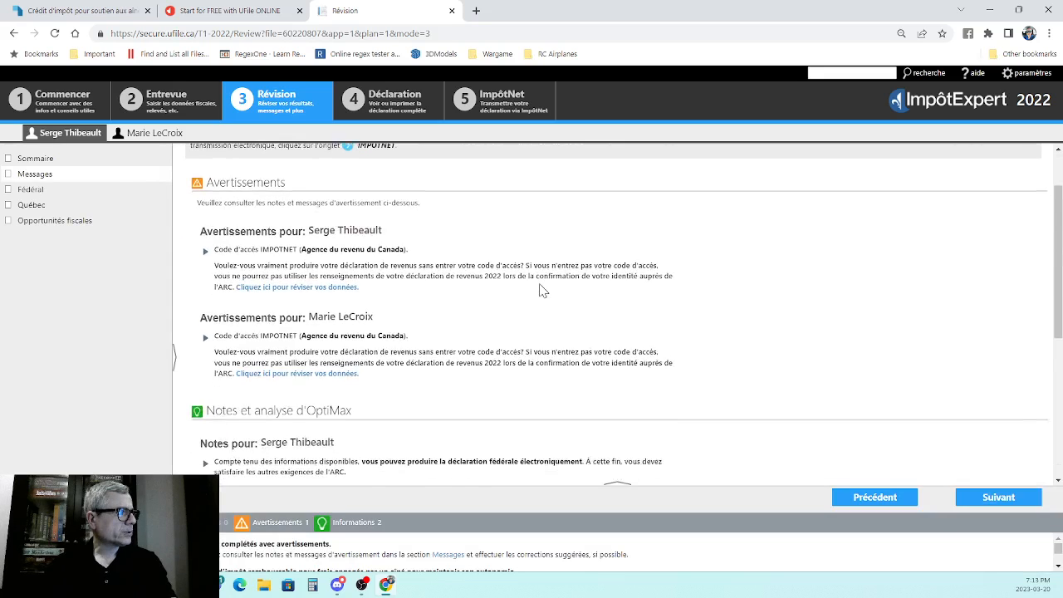
{"action": "scroll", "coordinate": [505, 226], "scroll_direction": "up", "scroll_amount": 3}
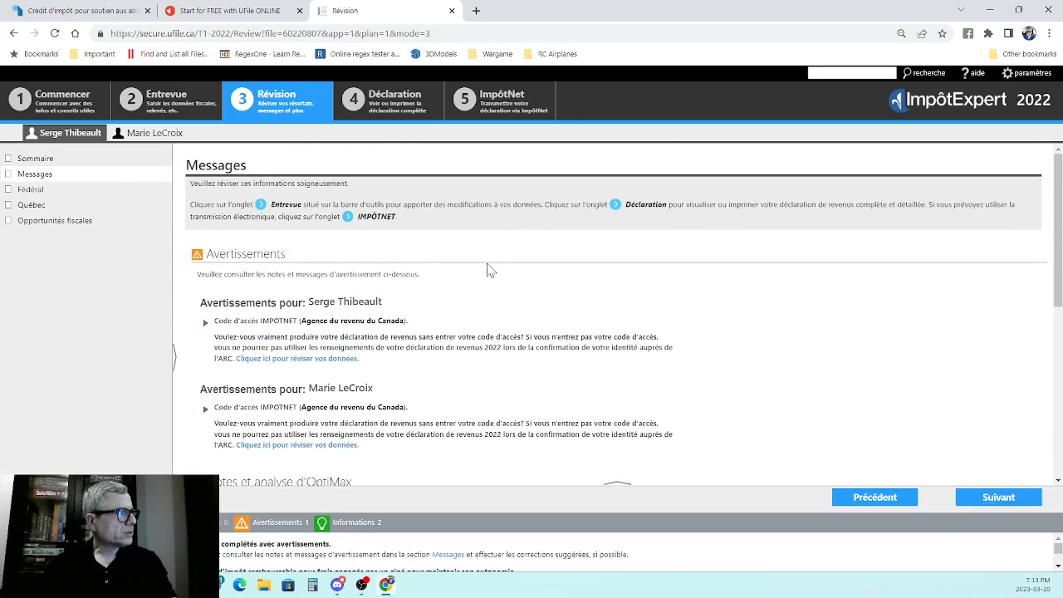
{"action": "scroll", "coordinate": [490, 269], "scroll_direction": "down", "scroll_amount": 2}
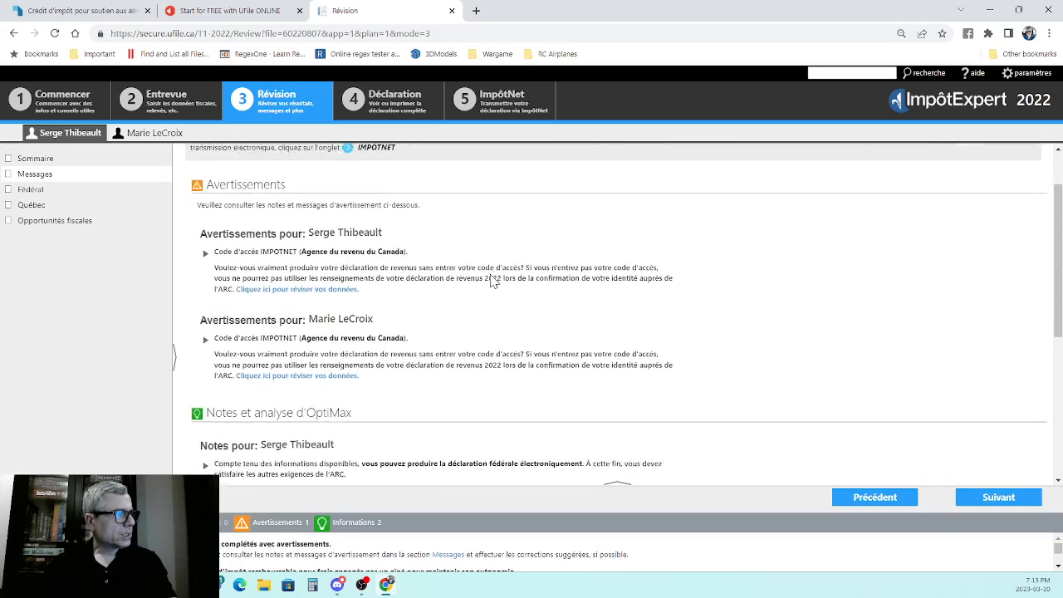
{"action": "scroll", "coordinate": [492, 281], "scroll_direction": "down", "scroll_amount": 3}
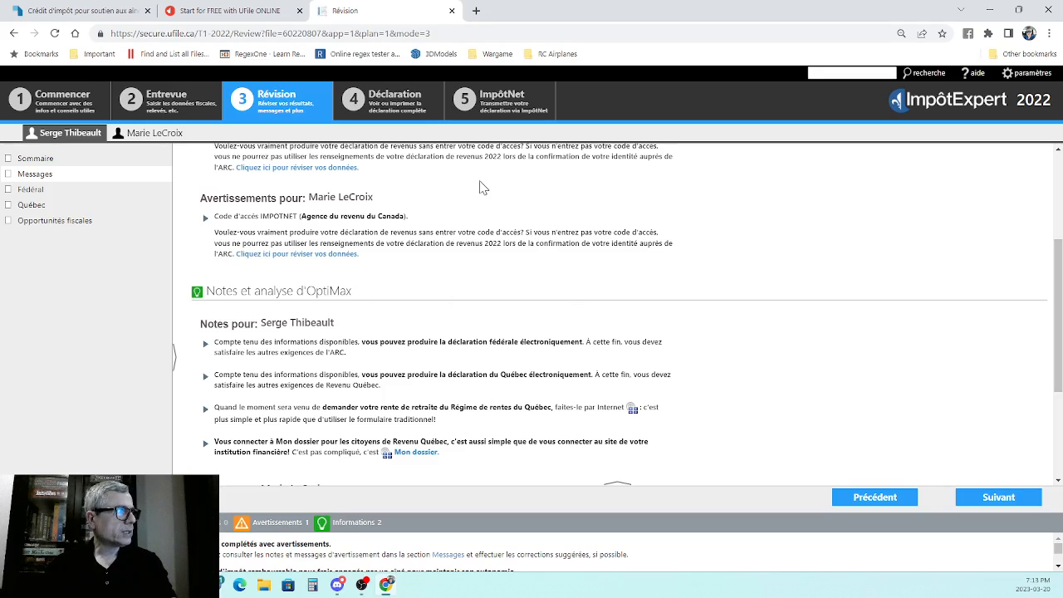
- Open the family head's completed return and examine the federal T1 from page 1 through the Étape 2 total income section
{"action": "left_click", "coordinate": [381, 106]}
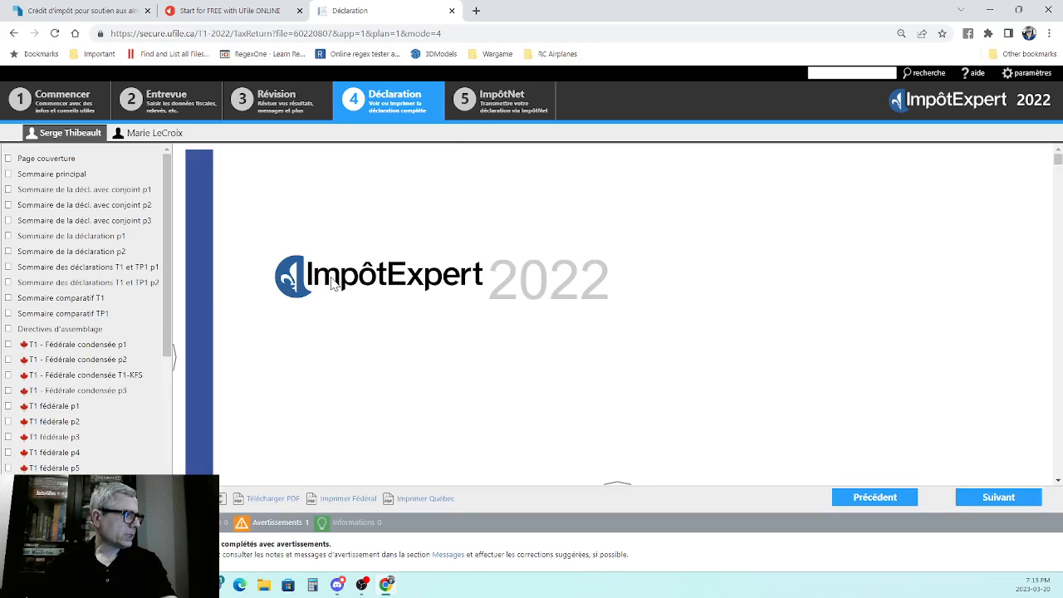
{"action": "scroll", "coordinate": [451, 283], "scroll_direction": "down", "scroll_amount": 8}
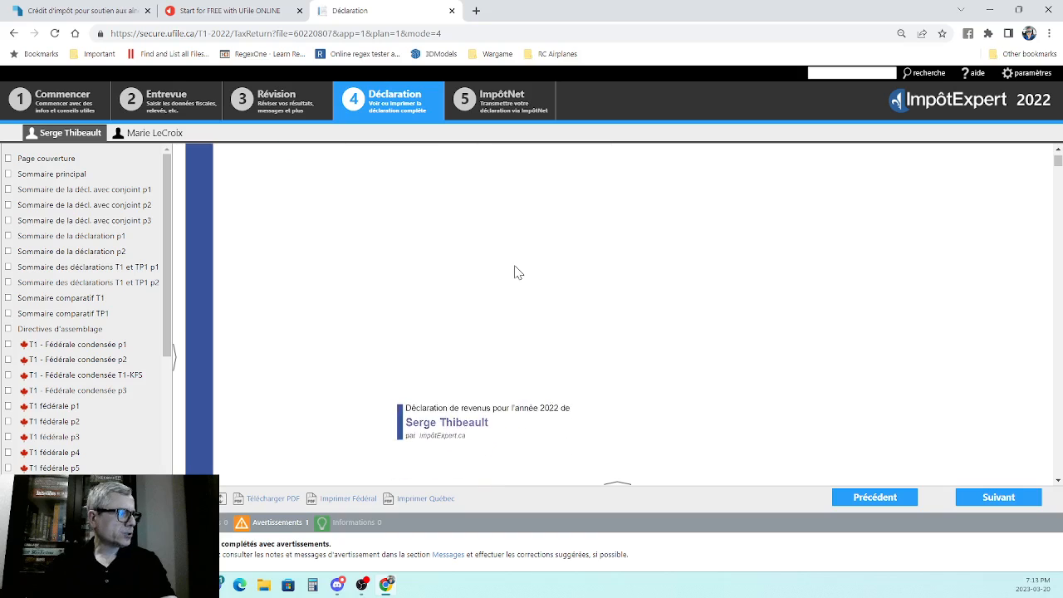
{"action": "left_click", "coordinate": [48, 407]}
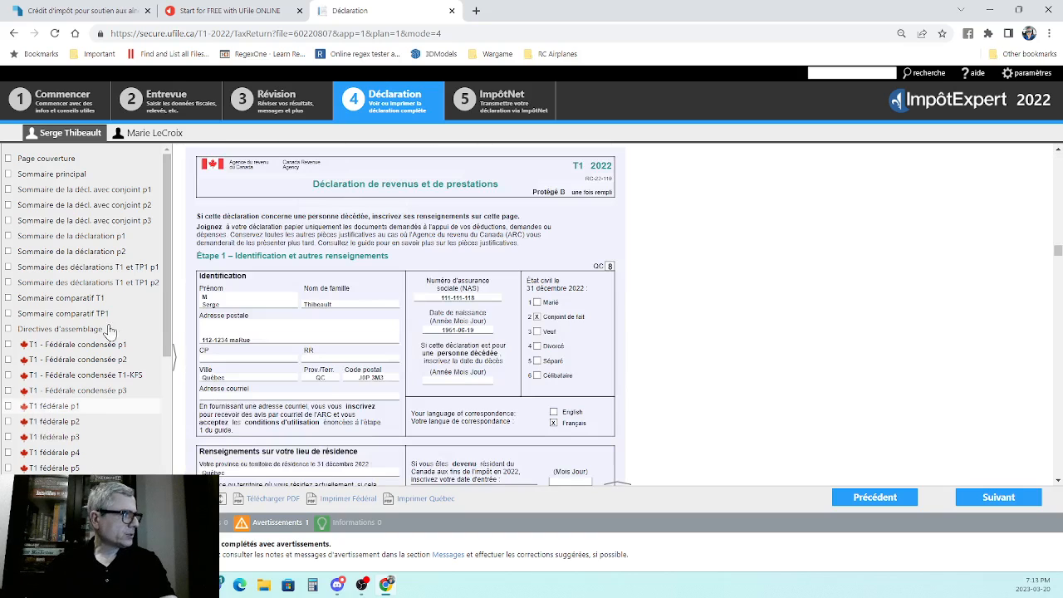
{"action": "scroll", "coordinate": [48, 230], "scroll_direction": "down", "scroll_amount": 3}
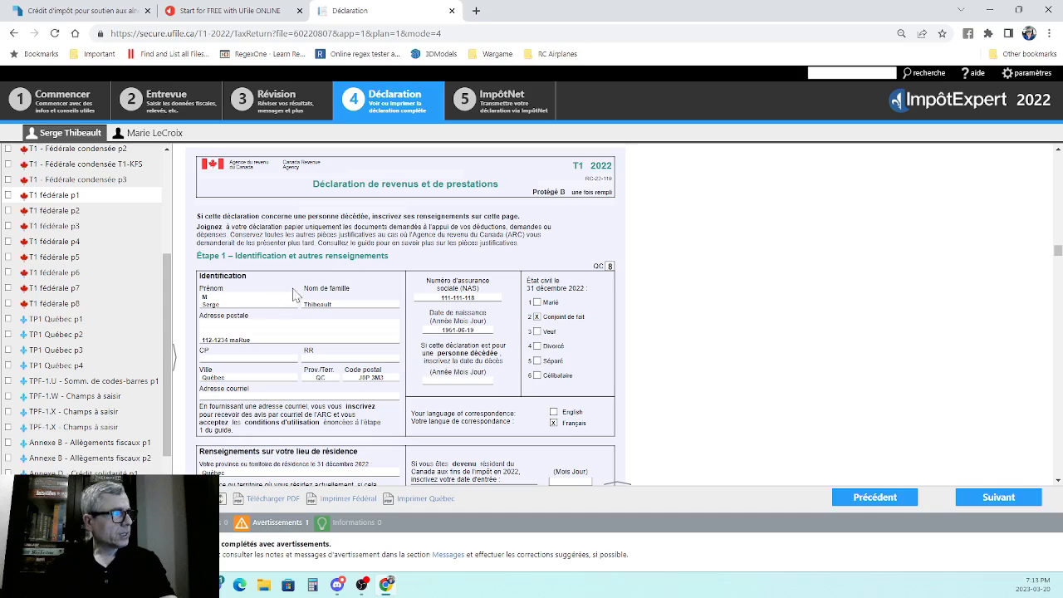
{"action": "scroll", "coordinate": [566, 259], "scroll_direction": "down", "scroll_amount": 3}
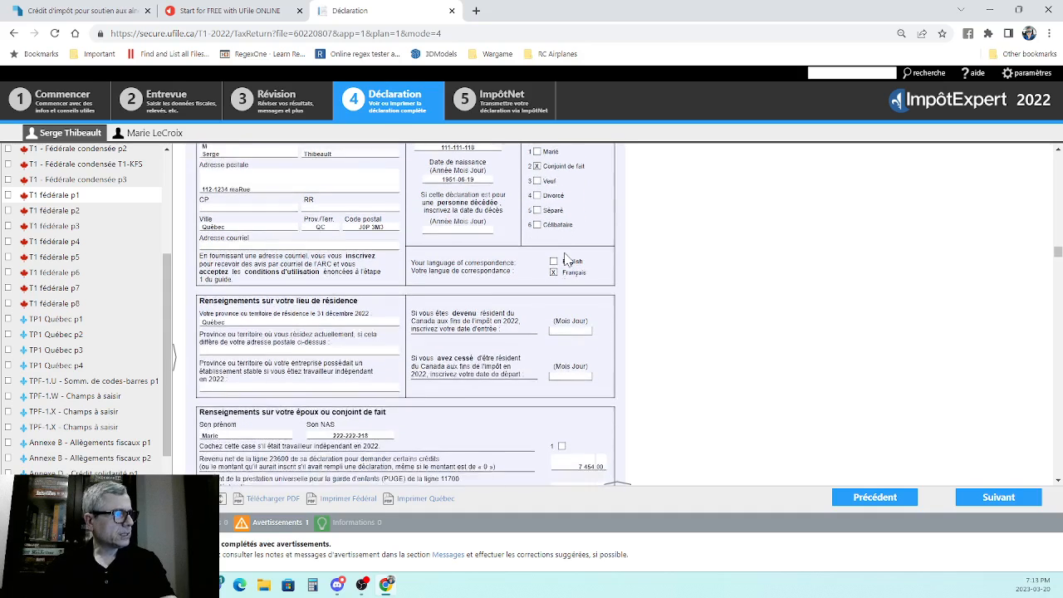
{"action": "scroll", "coordinate": [555, 247], "scroll_direction": "down", "scroll_amount": 5}
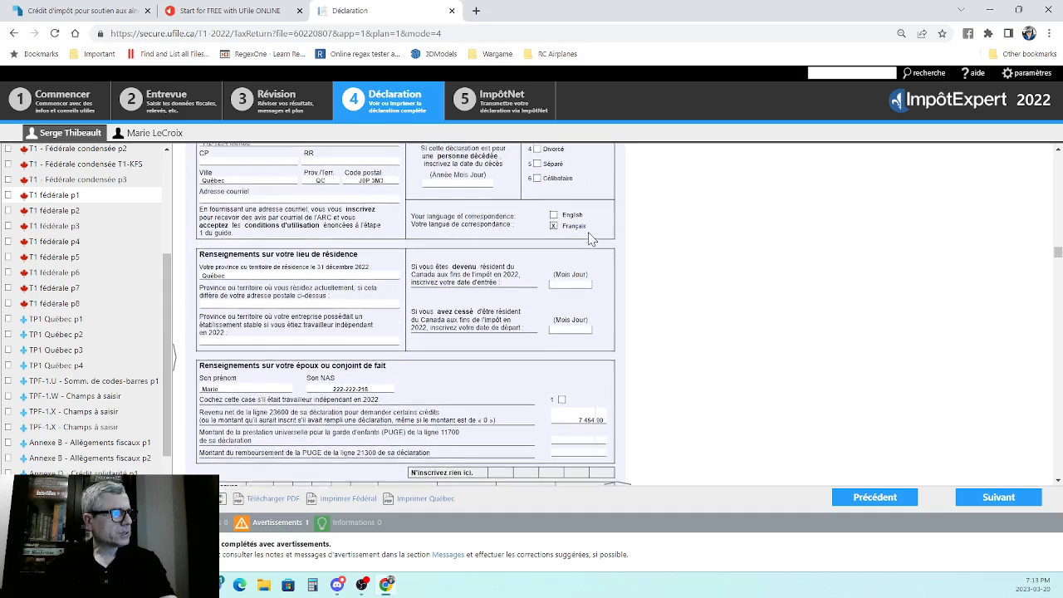
{"action": "scroll", "coordinate": [589, 239], "scroll_direction": "down", "scroll_amount": 10}
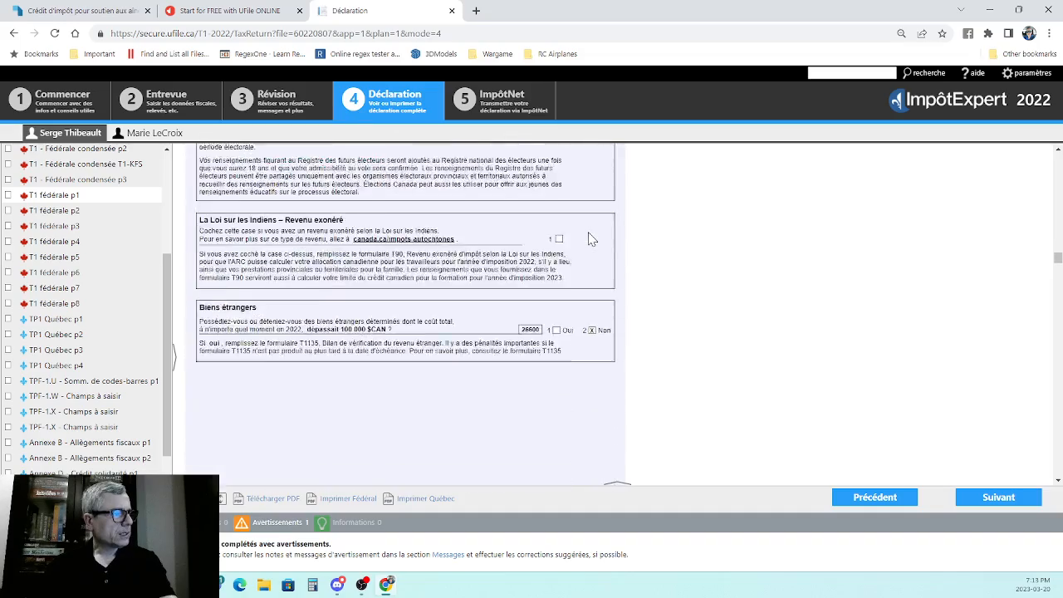
{"action": "scroll", "coordinate": [588, 239], "scroll_direction": "down", "scroll_amount": 5}
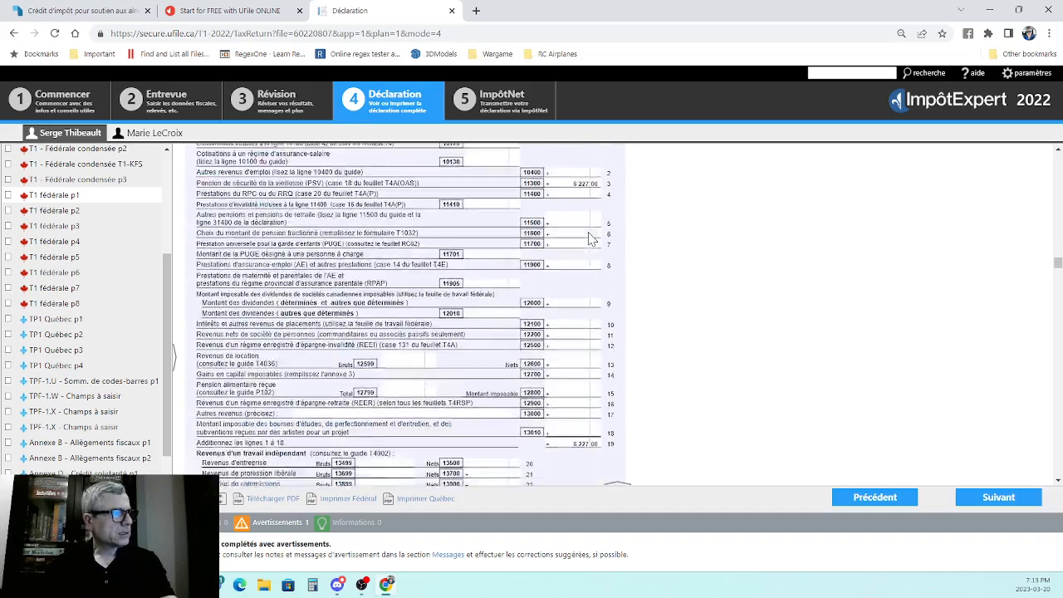
{"action": "scroll", "coordinate": [567, 180], "scroll_direction": "up", "scroll_amount": 4}
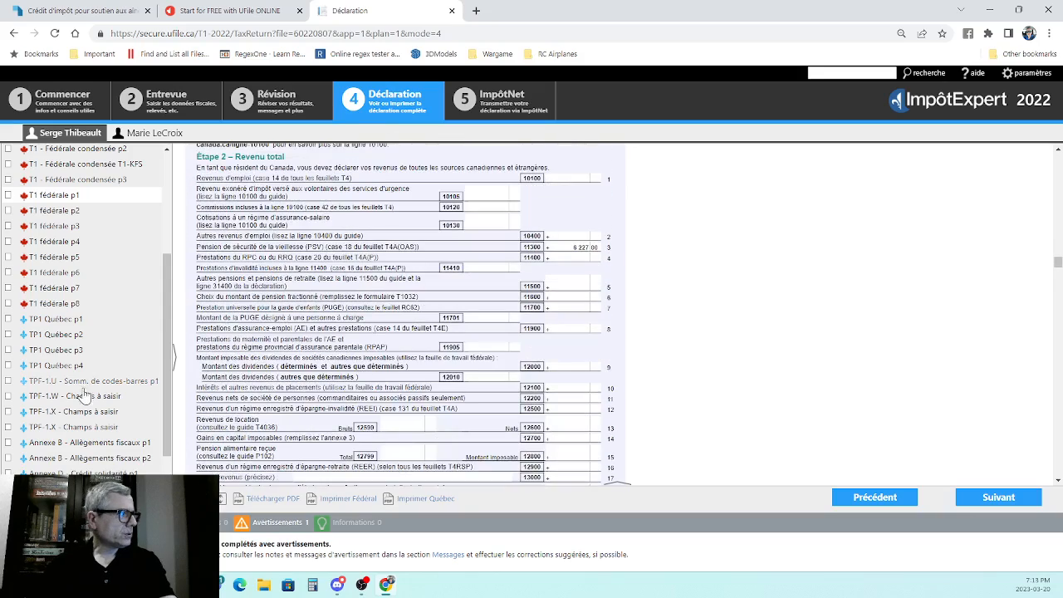
- Examine the refund or balance owing section on page 8 of the family head's federal T1
{"action": "left_click", "coordinate": [52, 303]}
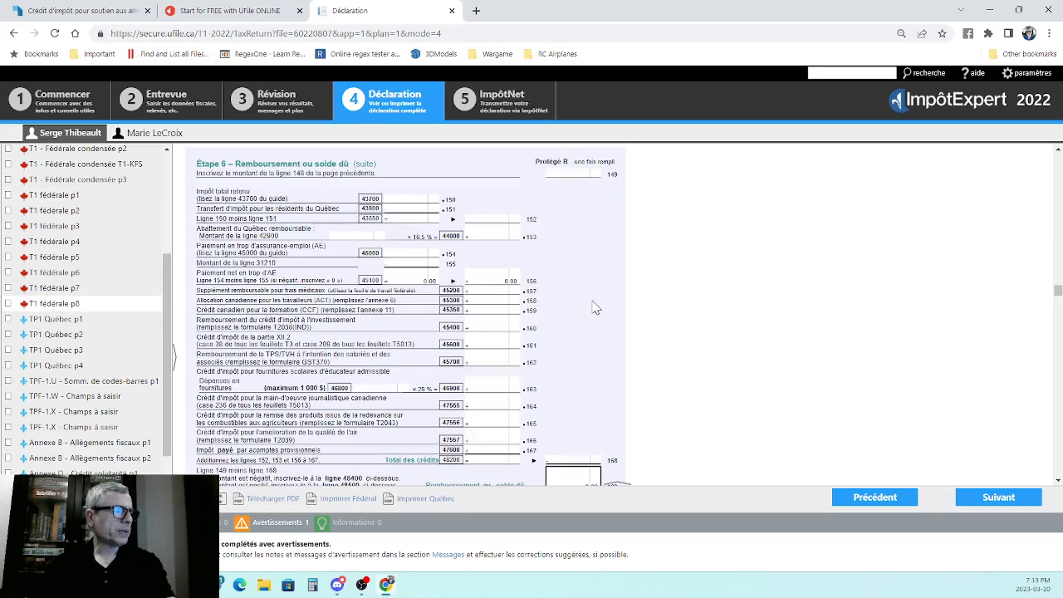
{"action": "scroll", "coordinate": [592, 306], "scroll_direction": "down", "scroll_amount": 5}
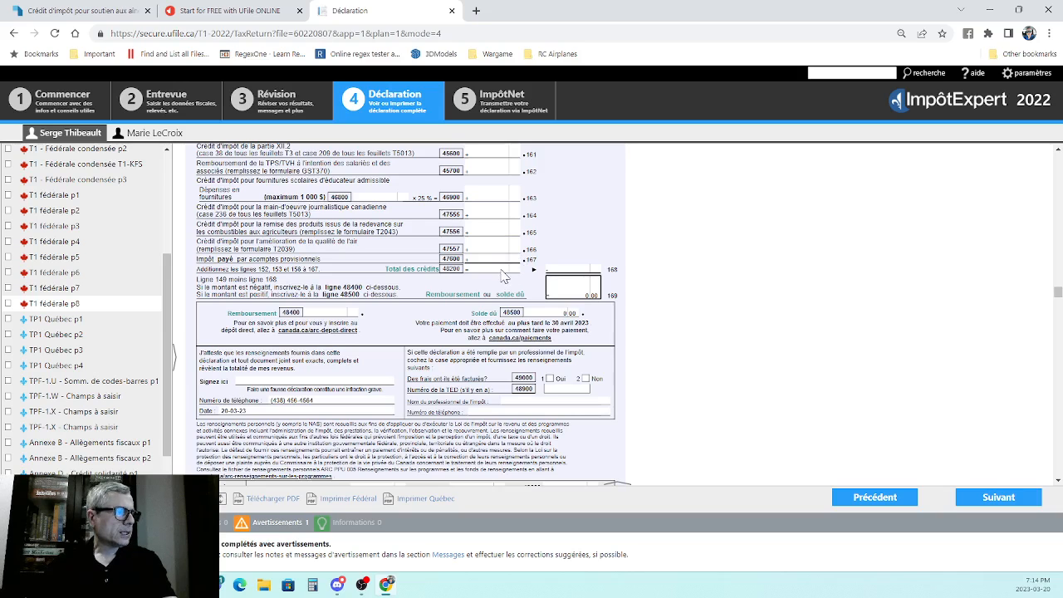
{"action": "scroll", "coordinate": [503, 283], "scroll_direction": "down", "scroll_amount": 1}
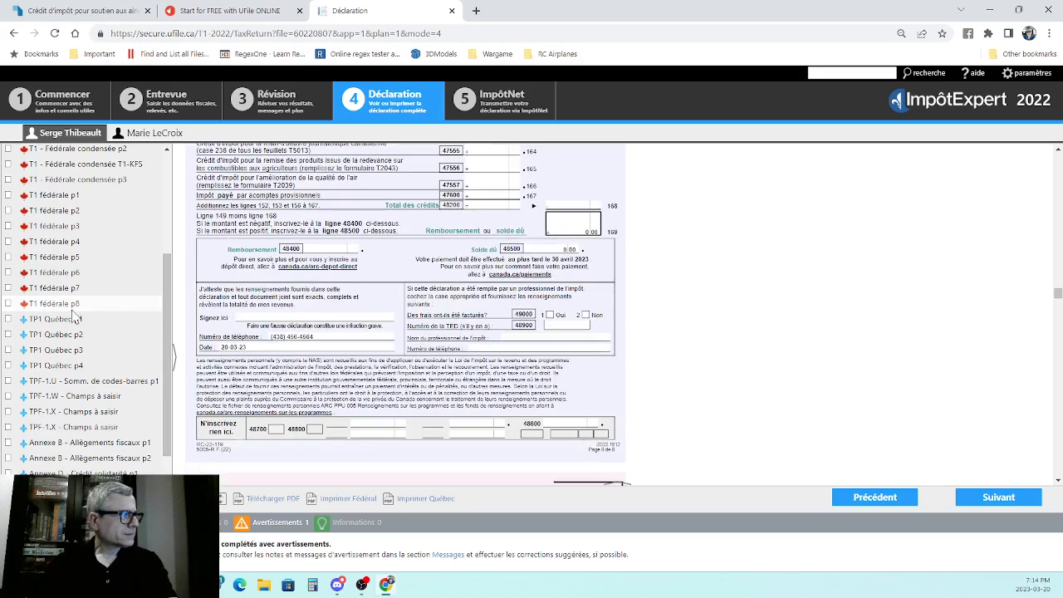
- Examine the family head's TP1 Québec: taxable income on page 3, the refund or balance due on page 4 and the personal information on page 1
{"action": "left_click_drag", "start_coordinate": [167, 308], "coordinate": [168, 358]}
{"action": "left_click", "coordinate": [55, 246]}
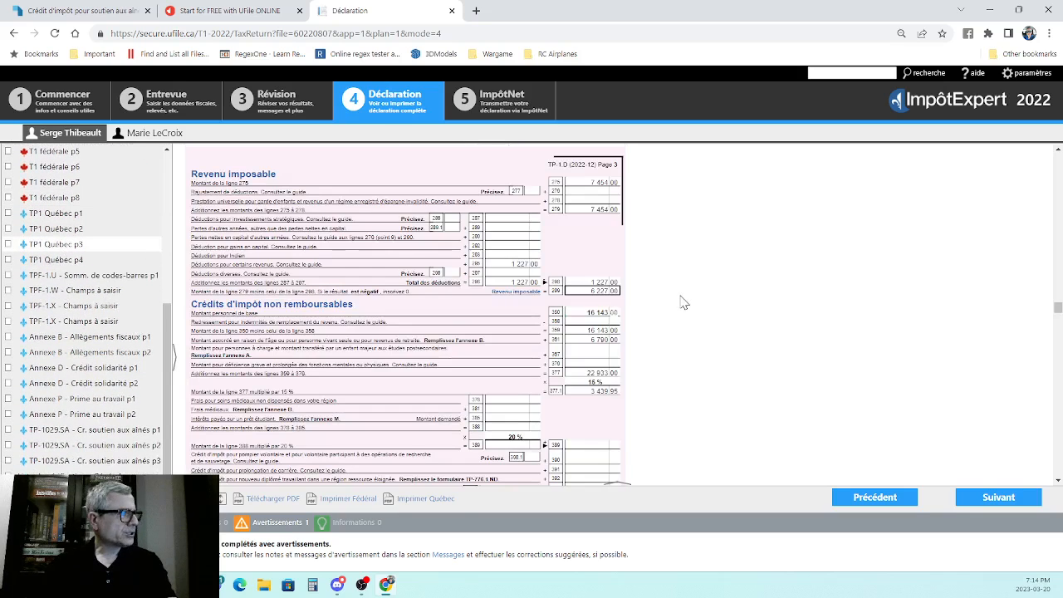
{"action": "scroll", "coordinate": [551, 278], "scroll_direction": "down", "scroll_amount": 3}
{"action": "left_click", "coordinate": [56, 259]}
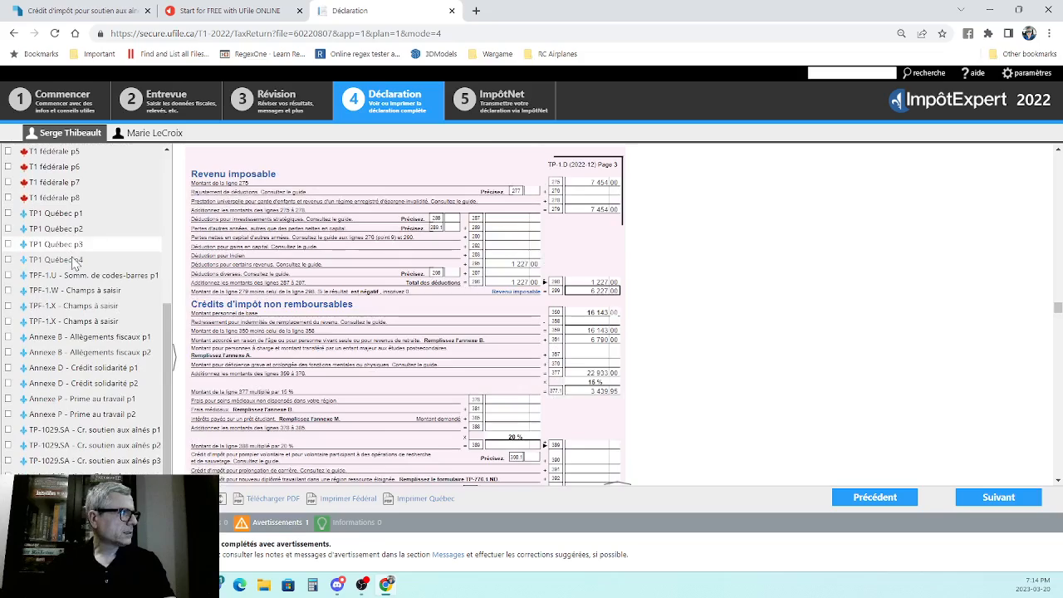
{"action": "scroll", "coordinate": [548, 315], "scroll_direction": "down", "scroll_amount": 1}
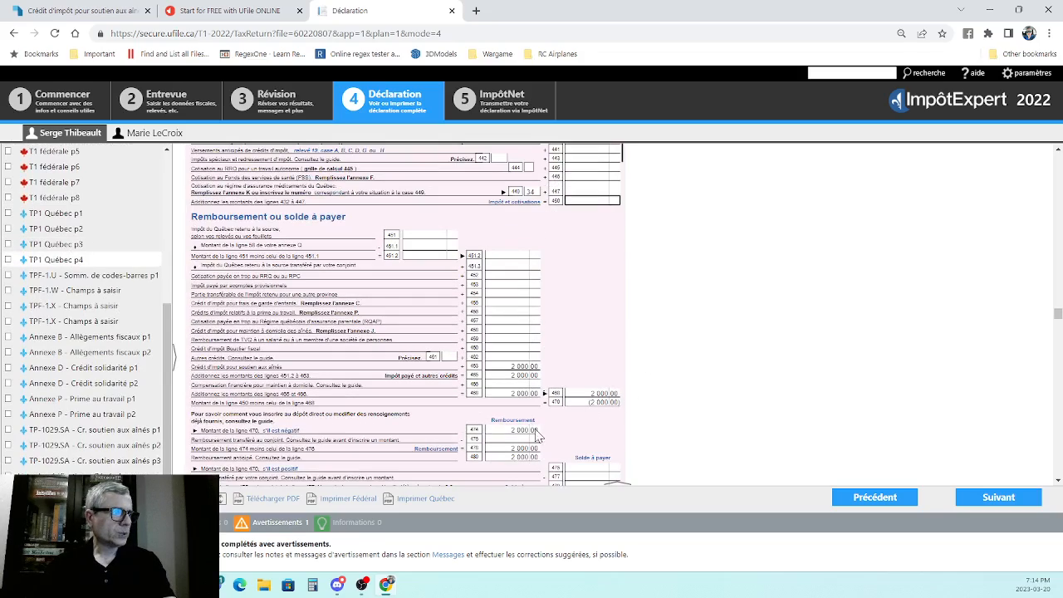
{"action": "scroll", "coordinate": [536, 435], "scroll_direction": "down", "scroll_amount": 2}
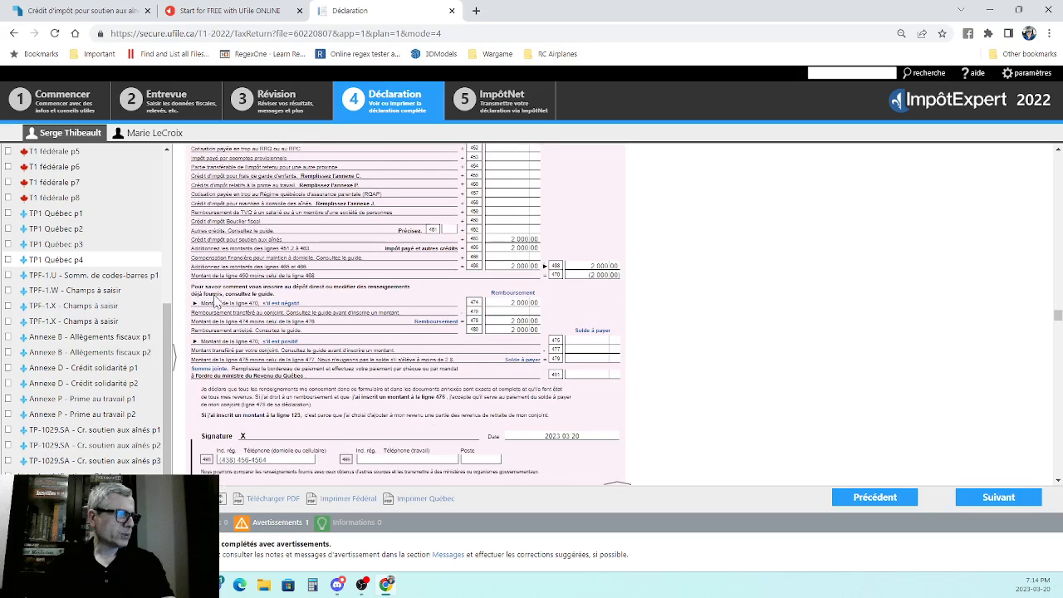
{"action": "left_click", "coordinate": [56, 212]}
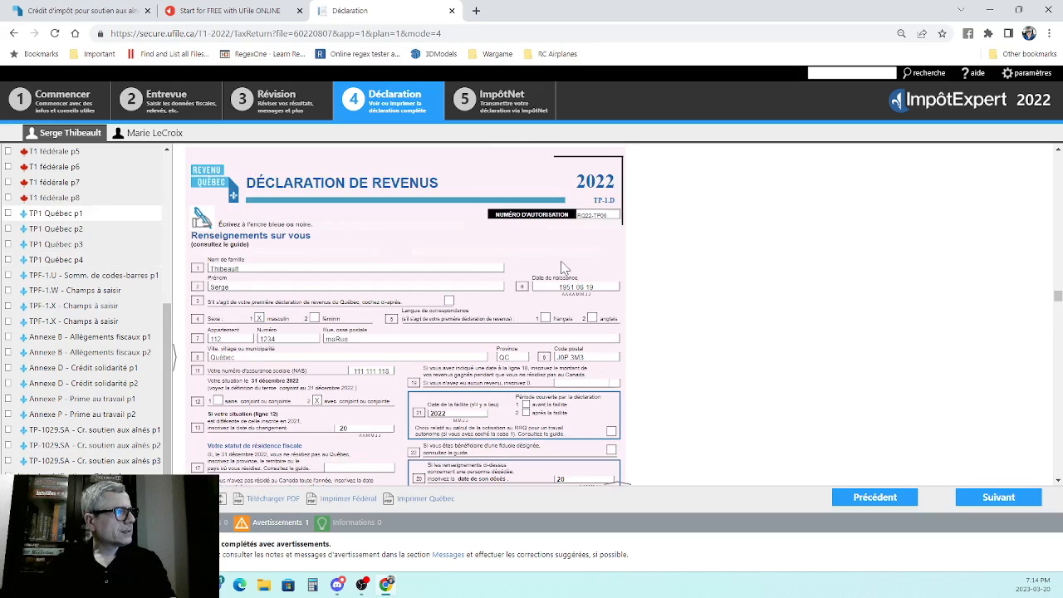
{"action": "scroll", "coordinate": [396, 314], "scroll_direction": "down", "scroll_amount": 1}
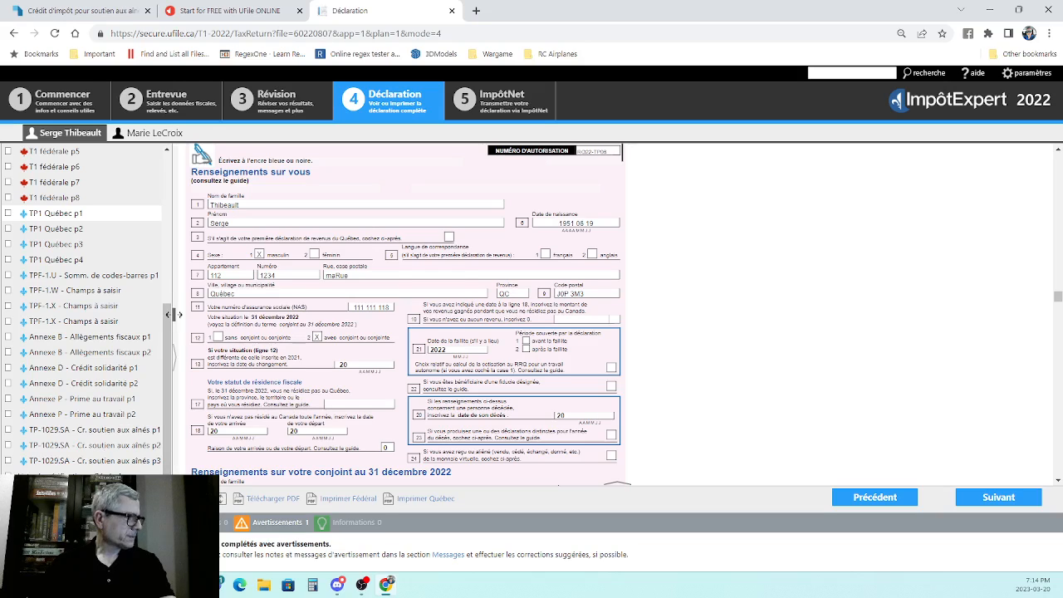
- Open the spouse's completed return and examine the identification on page 1 and the refund or balance owing on page 8 of the federal T1
{"action": "left_click", "coordinate": [144, 134]}
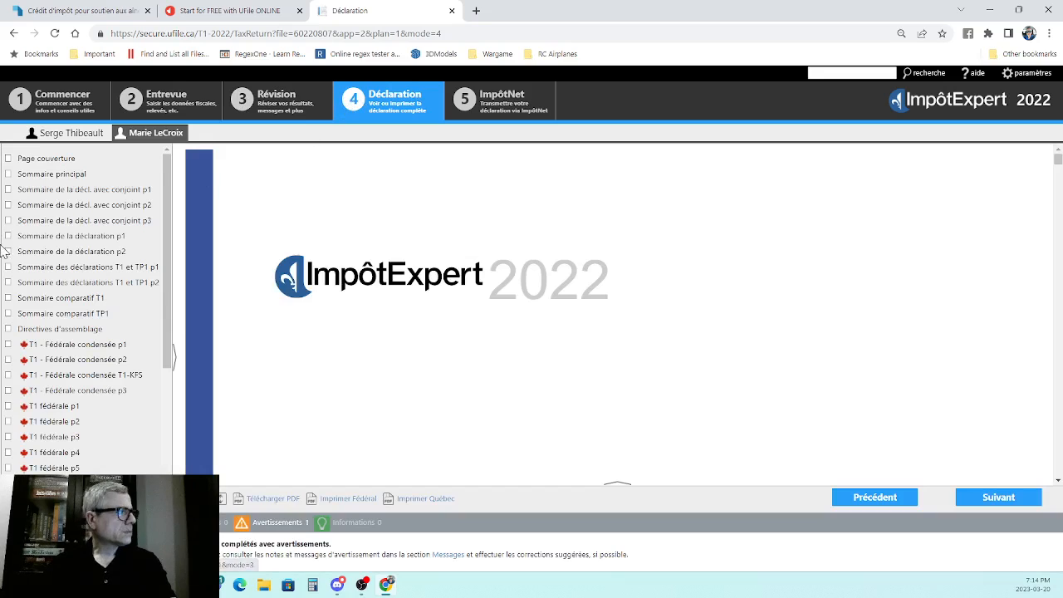
{"action": "left_click", "coordinate": [72, 424]}
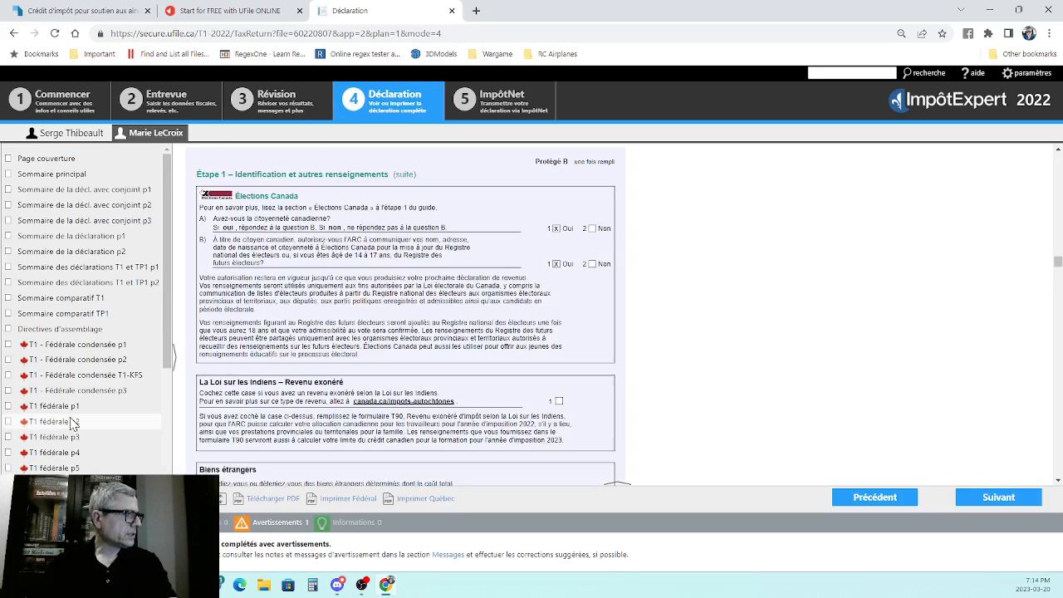
{"action": "left_click", "coordinate": [81, 405]}
{"action": "scroll", "coordinate": [421, 326], "scroll_direction": "down", "scroll_amount": 3}
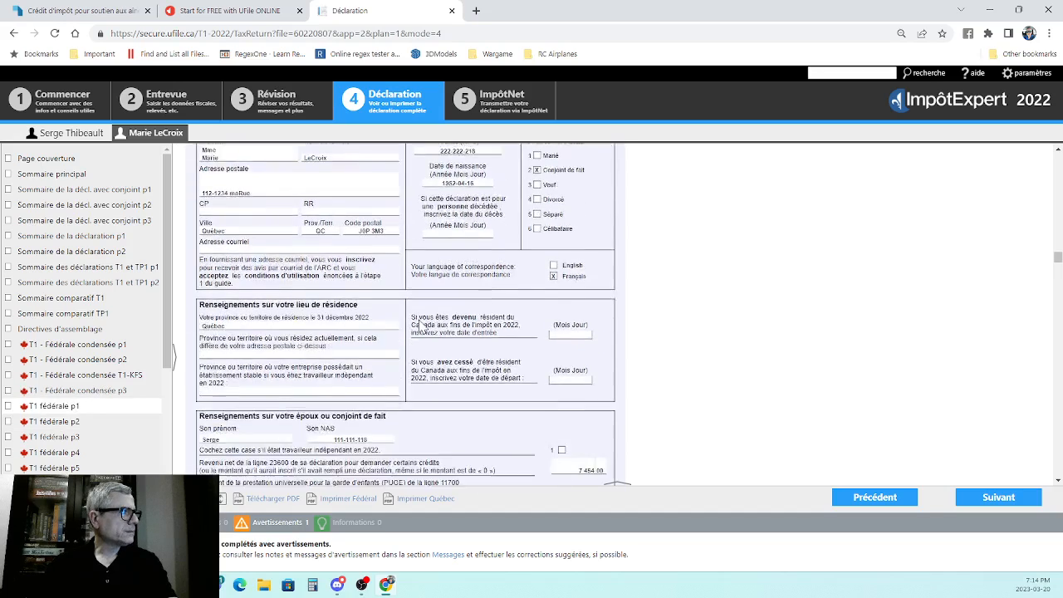
{"action": "scroll", "coordinate": [265, 436], "scroll_direction": "up", "scroll_amount": 2}
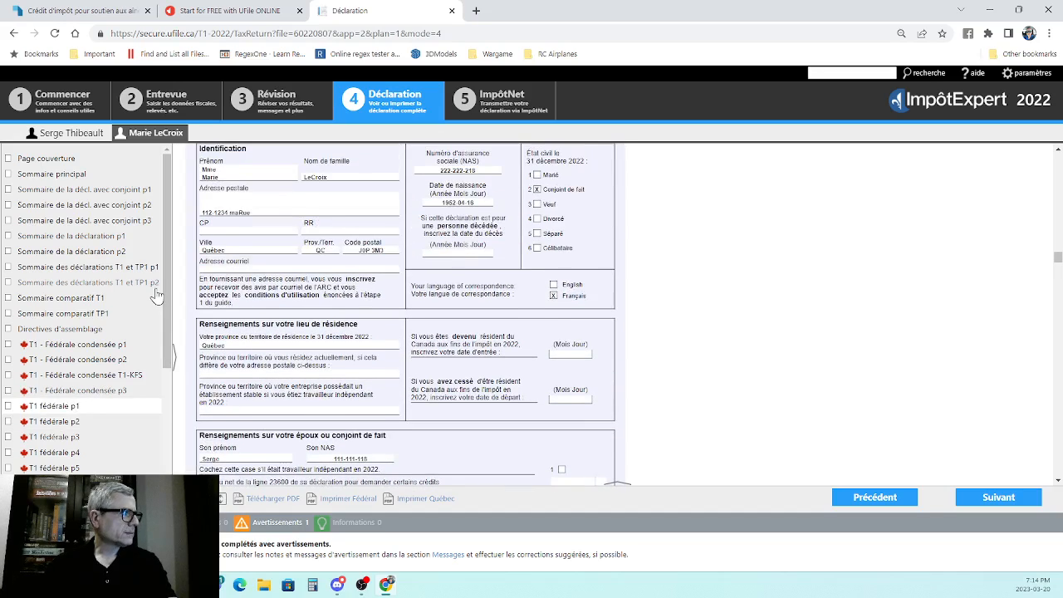
{"action": "scroll", "coordinate": [83, 282], "scroll_direction": "down", "scroll_amount": 3}
{"action": "left_click", "coordinate": [65, 274]}
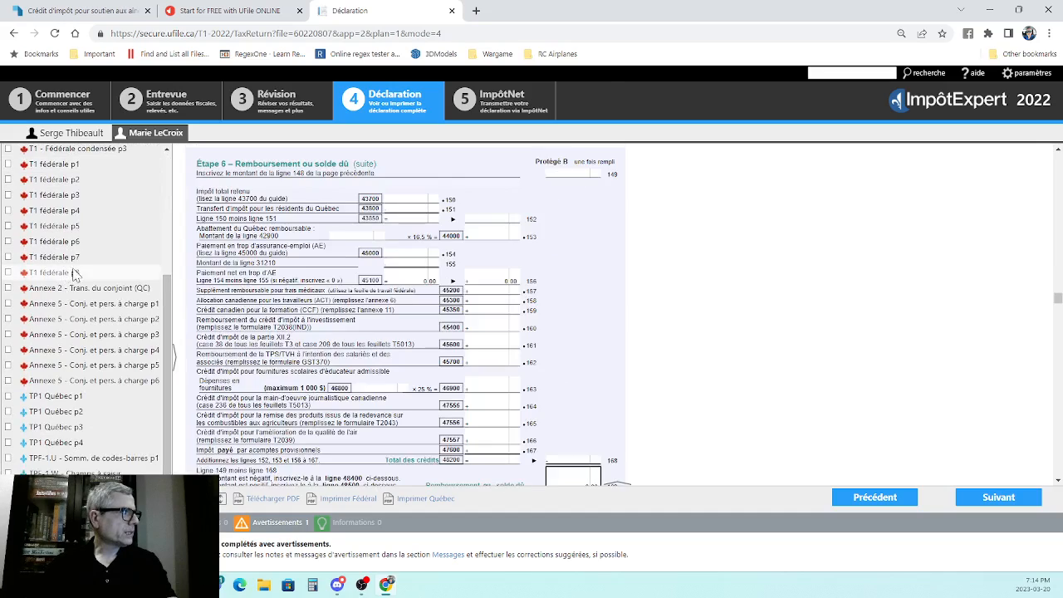
- Examine the refund or balance due section on page 4 and the personal information on page 1 of the spouse's TP1 Québec
{"action": "left_click", "coordinate": [82, 443]}
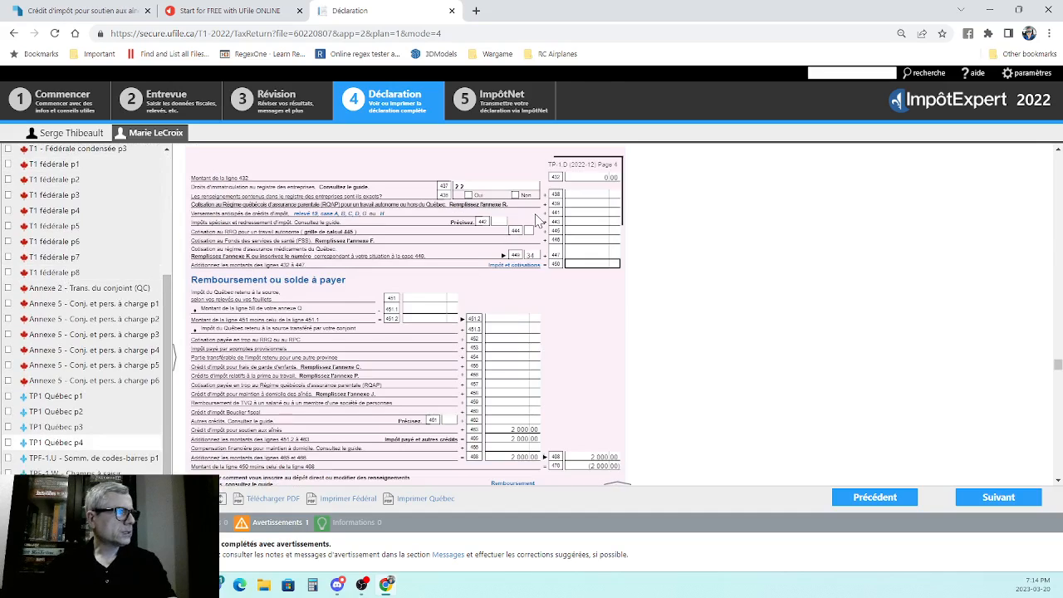
{"action": "left_click", "coordinate": [52, 397]}
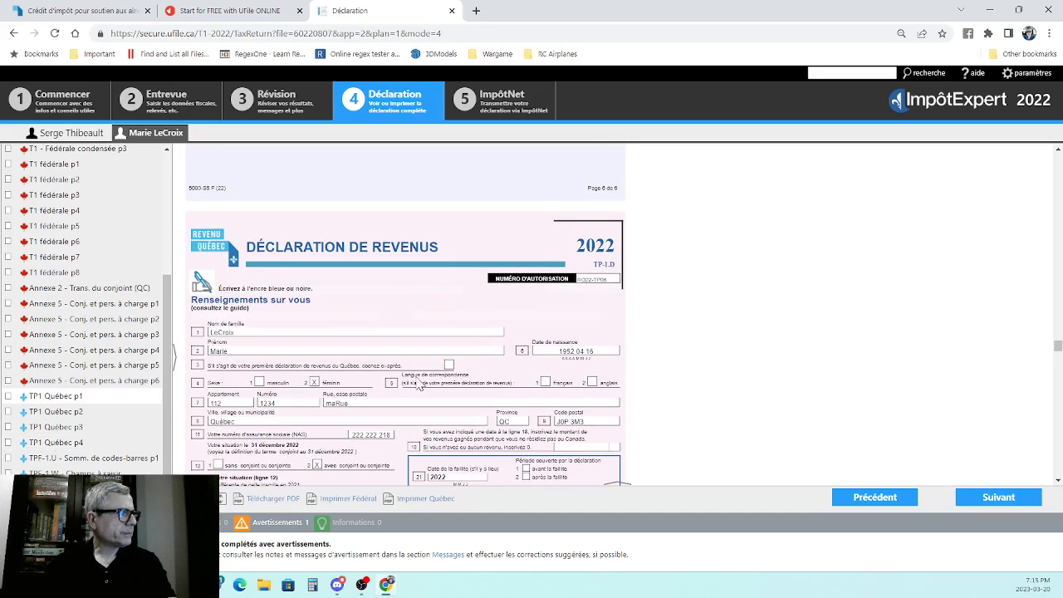
{"action": "scroll", "coordinate": [528, 288], "scroll_direction": "down", "scroll_amount": 3}
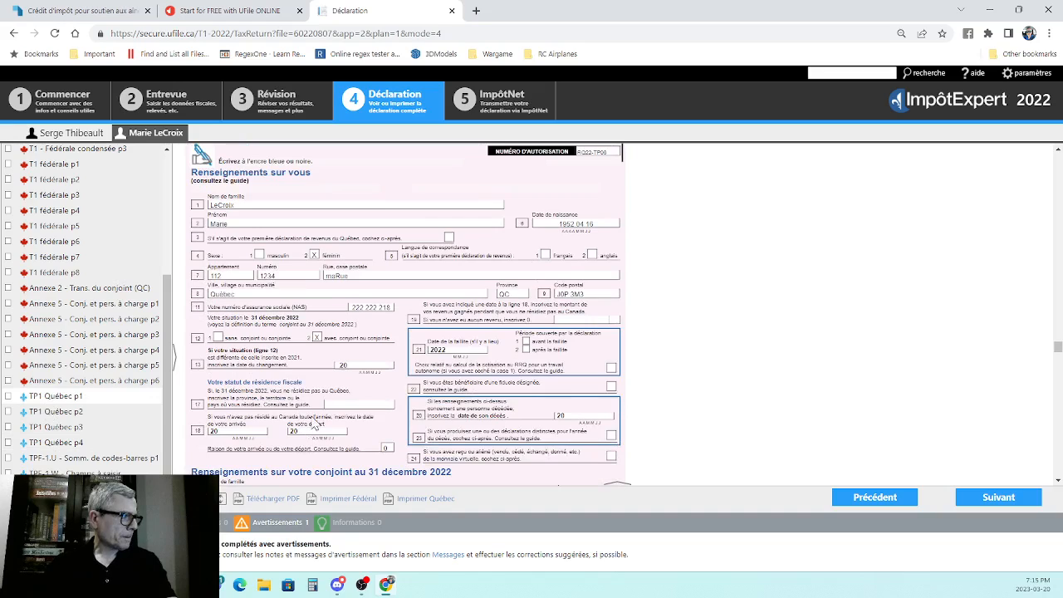
- Open the ImpôtNet stage and examine the couple's transmission status, the spouse's confirmation report and the Québec submission page
{"action": "left_click", "coordinate": [514, 108]}
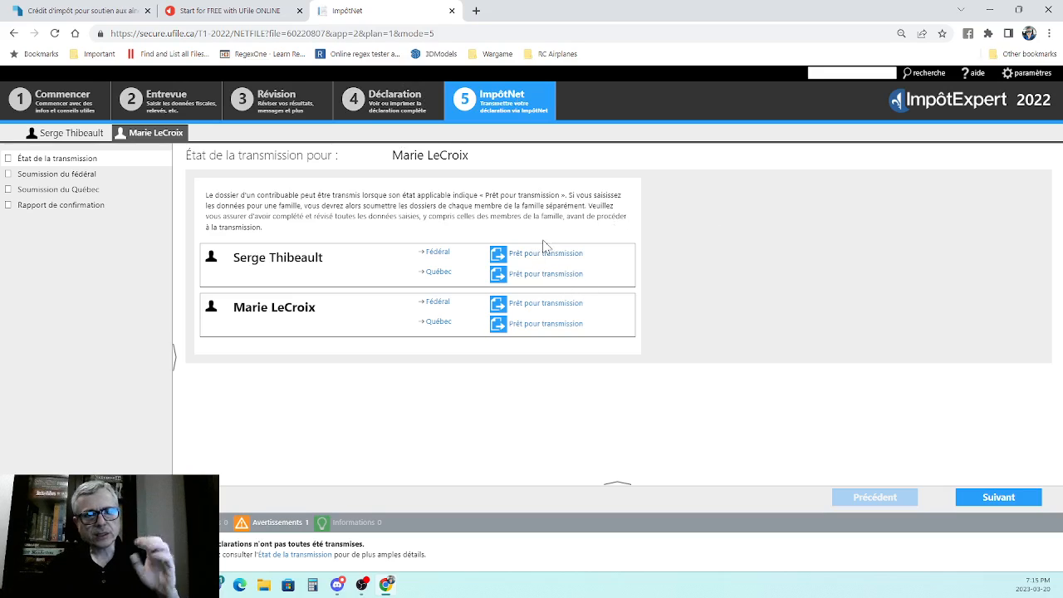
{"action": "left_click", "coordinate": [34, 205]}
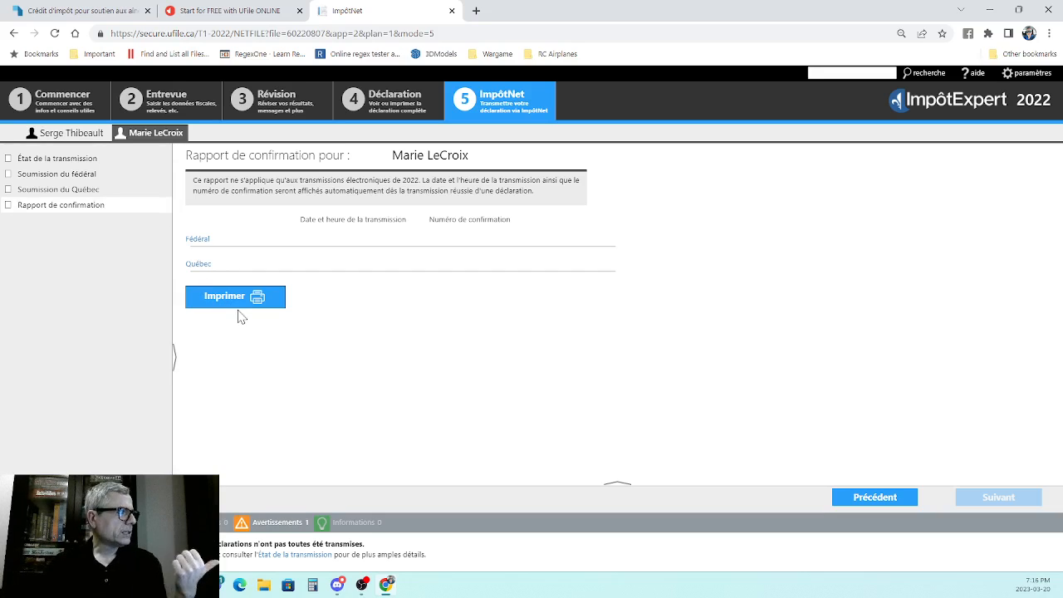
{"action": "left_click", "coordinate": [68, 191]}
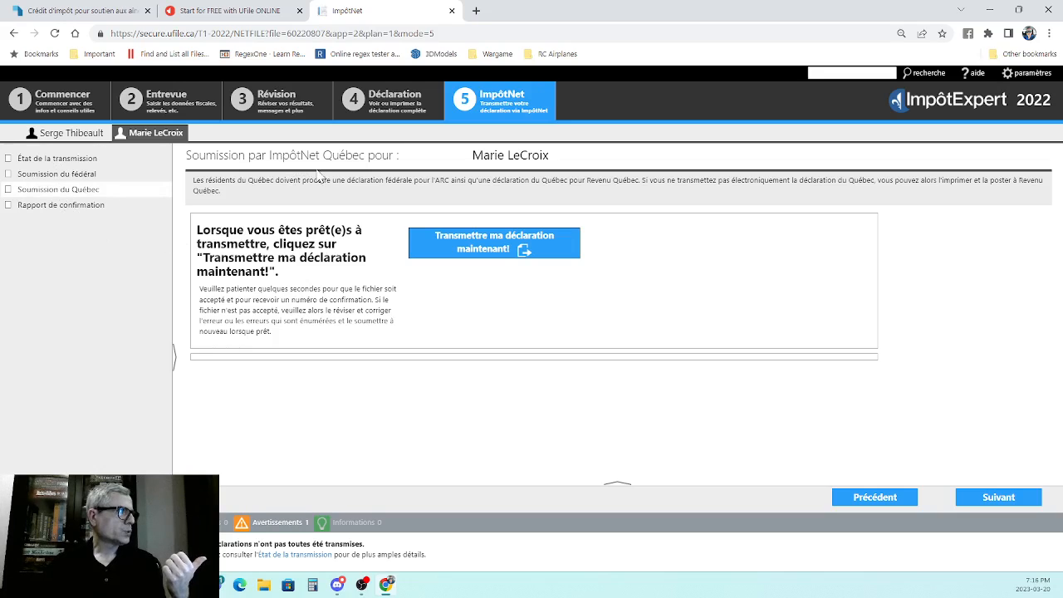
- Accept the Termes et Conditions and Avis de confidentialité on the spouse's federal ImpôtNet submission page
{"action": "left_click", "coordinate": [57, 173]}
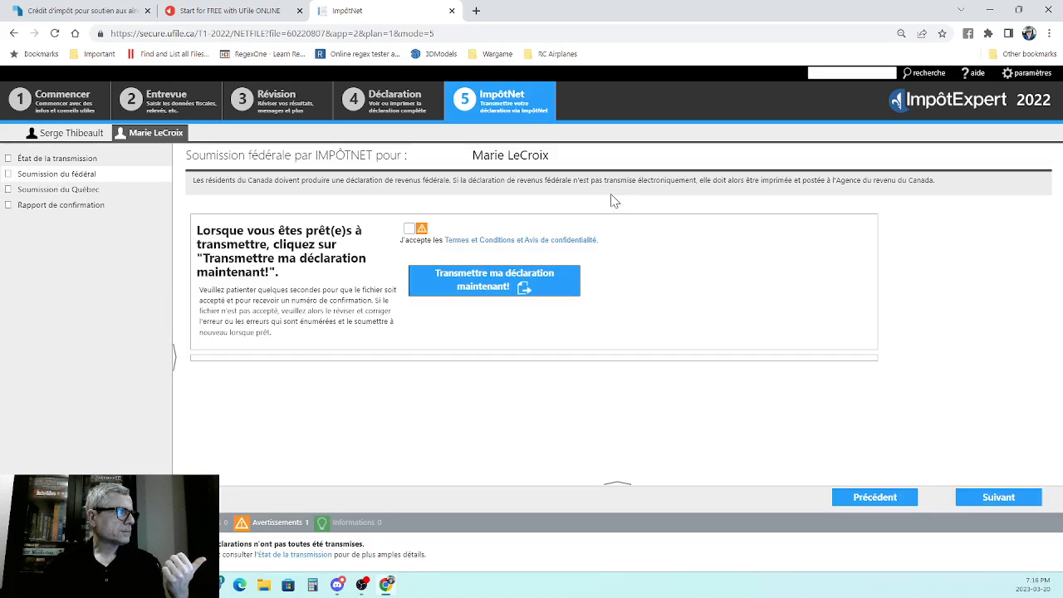
{"action": "left_click", "coordinate": [409, 228]}
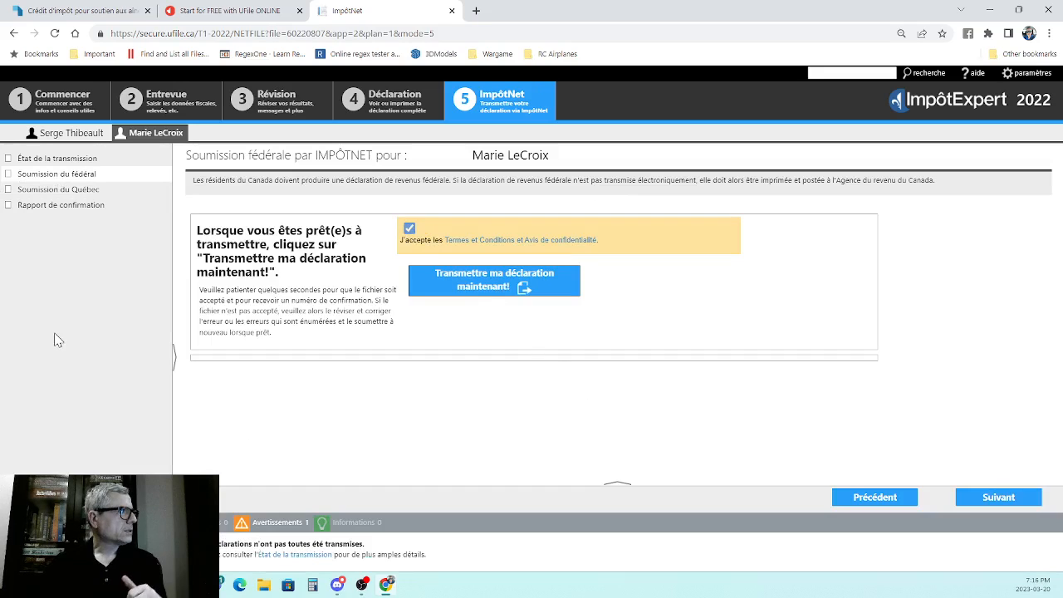
- Review the spouse's transmission status, federal submission, Québec submission and confirmation report pages, ending on the transmission status
{"action": "left_click", "coordinate": [55, 160]}
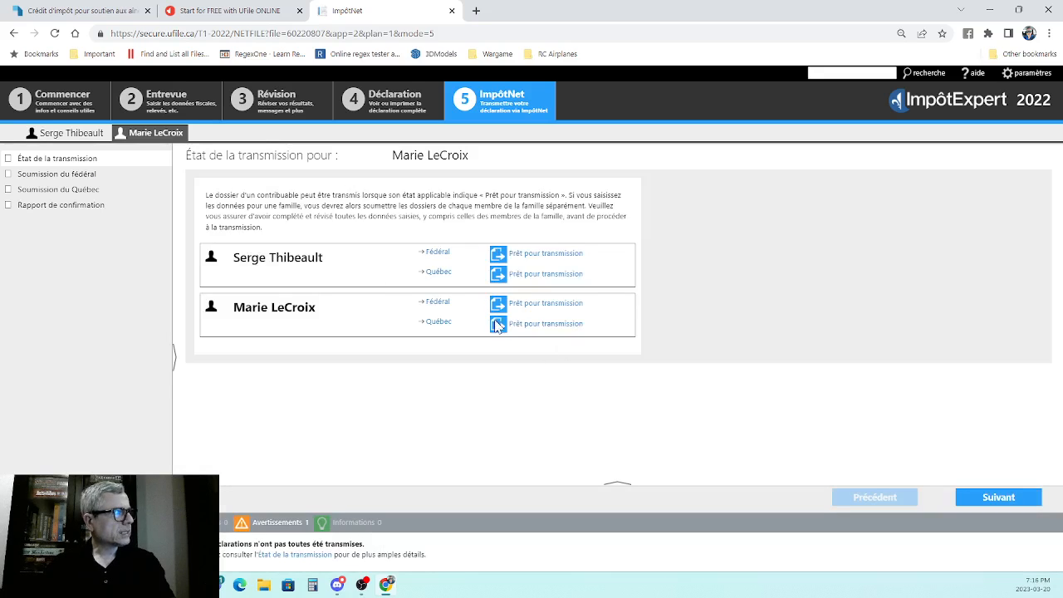
{"action": "left_click", "coordinate": [45, 176]}
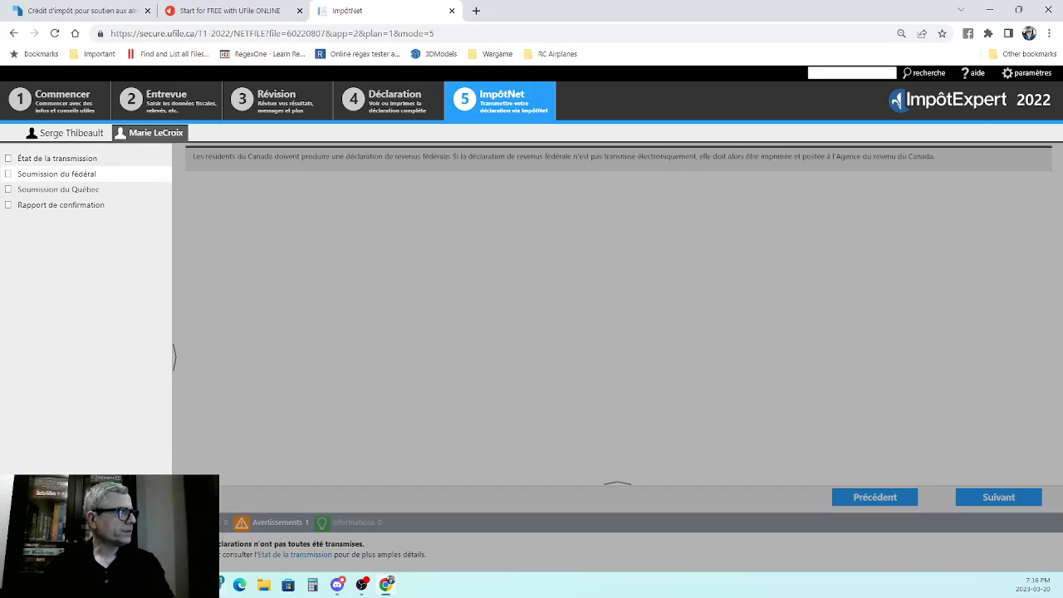
{"action": "left_click", "coordinate": [63, 190]}
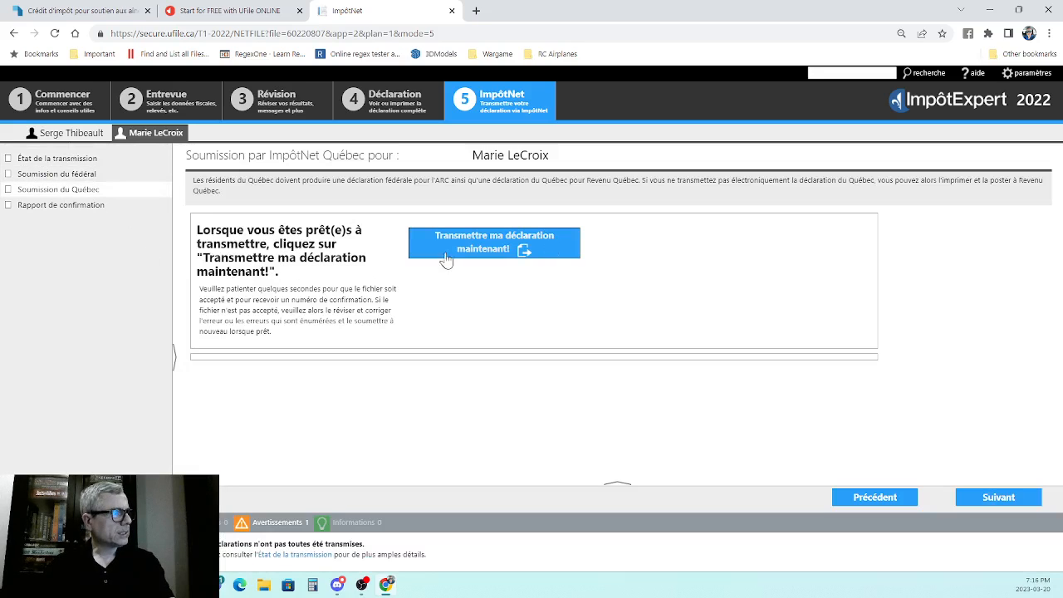
{"action": "left_click", "coordinate": [41, 205]}
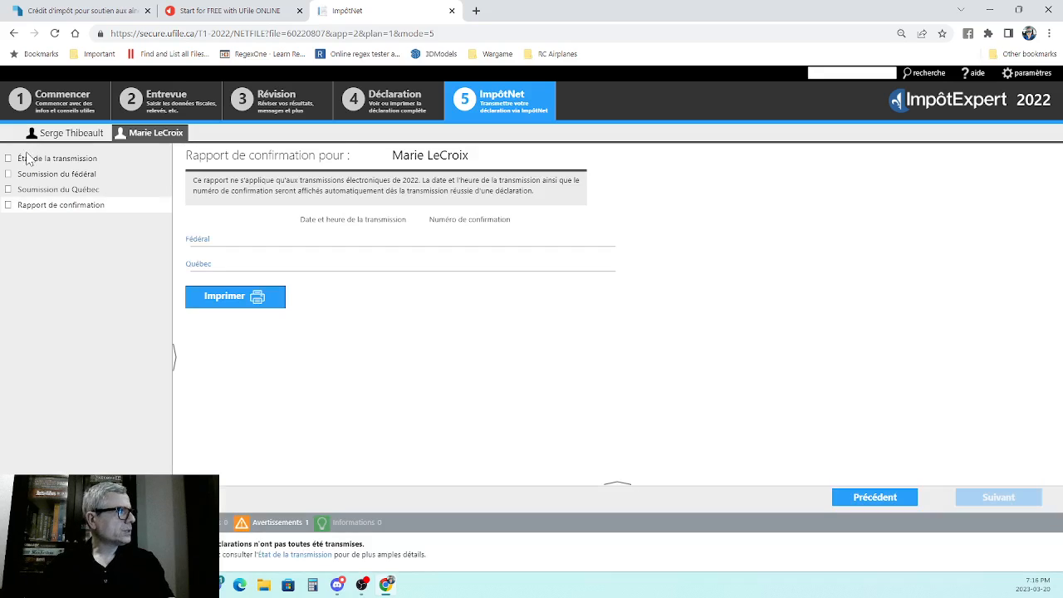
{"action": "left_click", "coordinate": [24, 158]}
{"action": "mouse_move", "coordinate": [336, 585]}
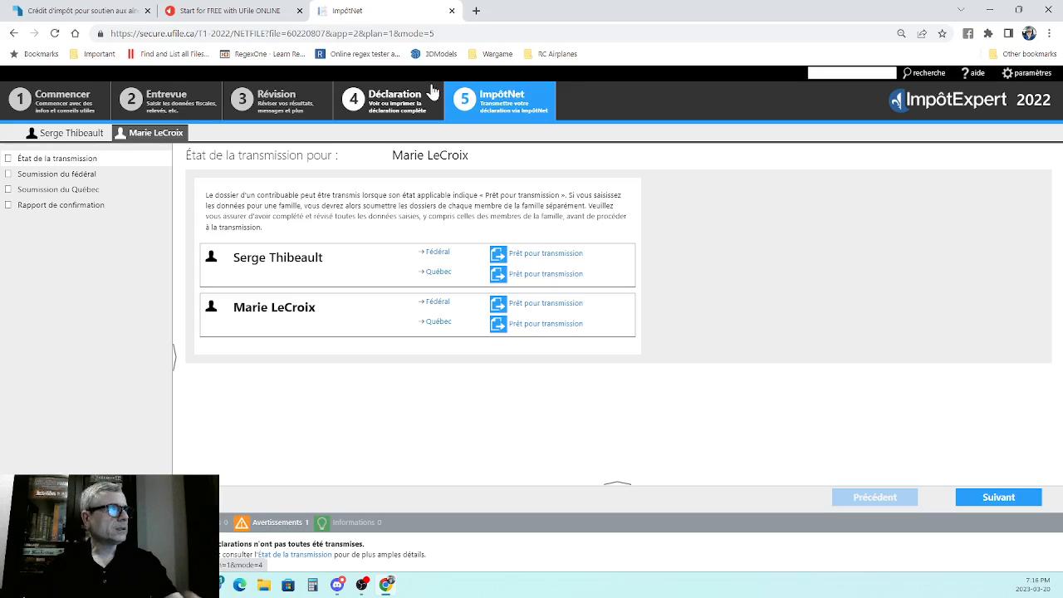
- Go back to the spouse's completed return, save the 2022 file and close it to reach the file list
{"action": "left_click", "coordinate": [385, 103]}
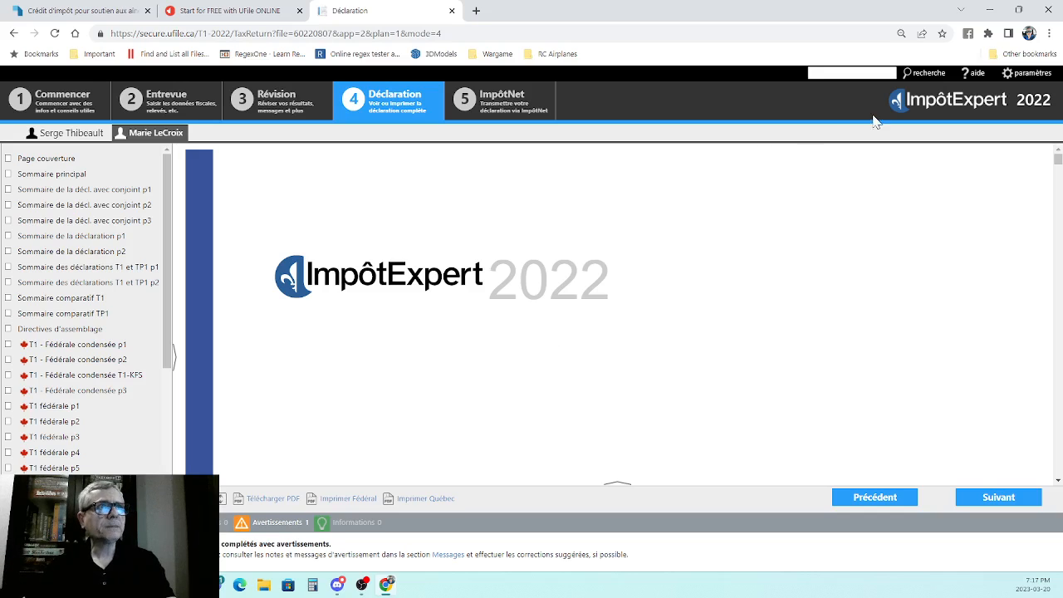
{"action": "left_click", "coordinate": [1017, 75]}
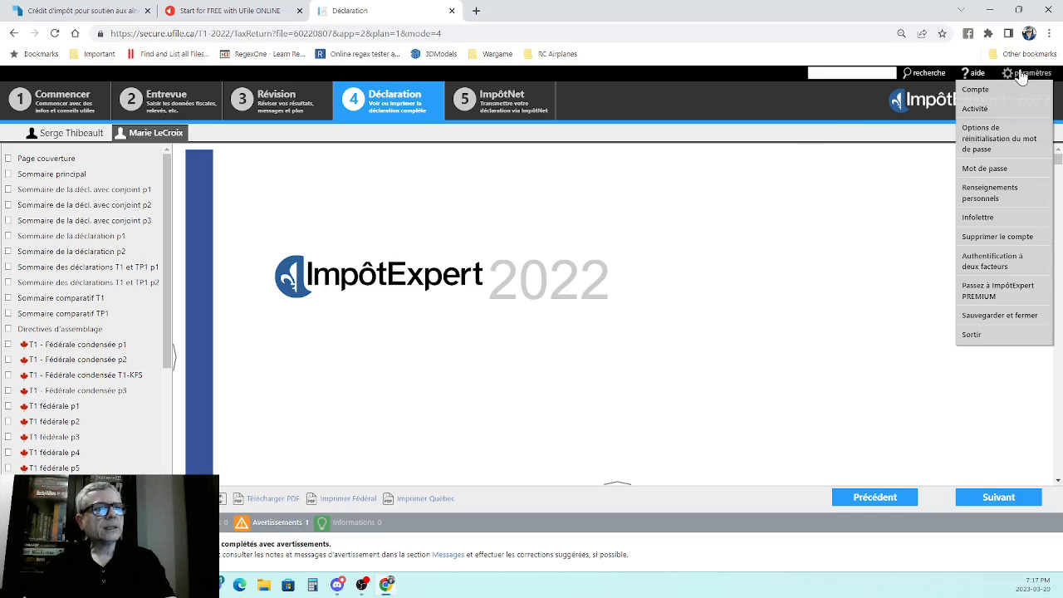
{"action": "left_click", "coordinate": [1015, 324]}
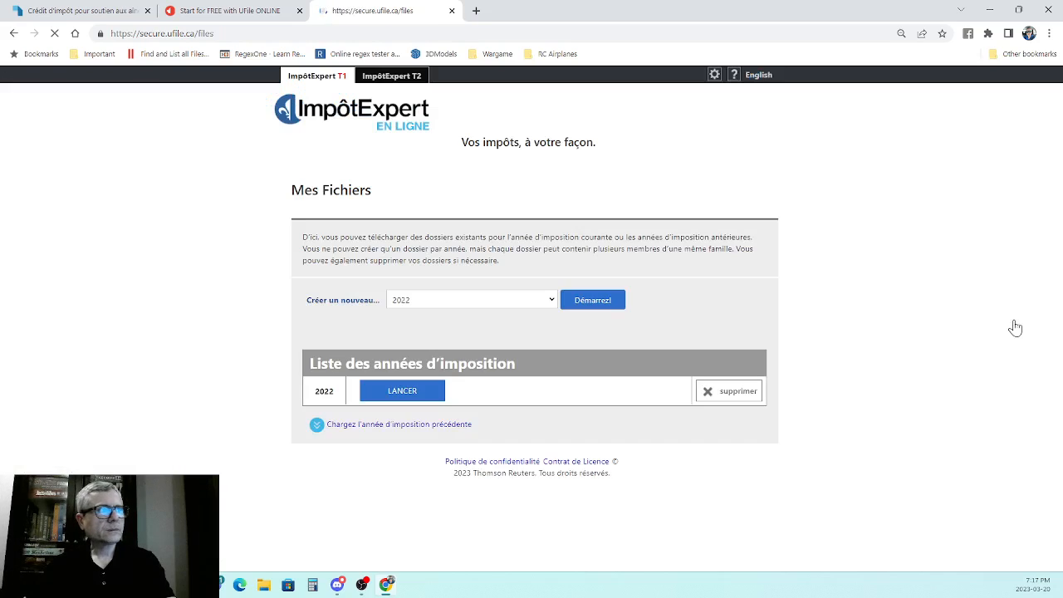